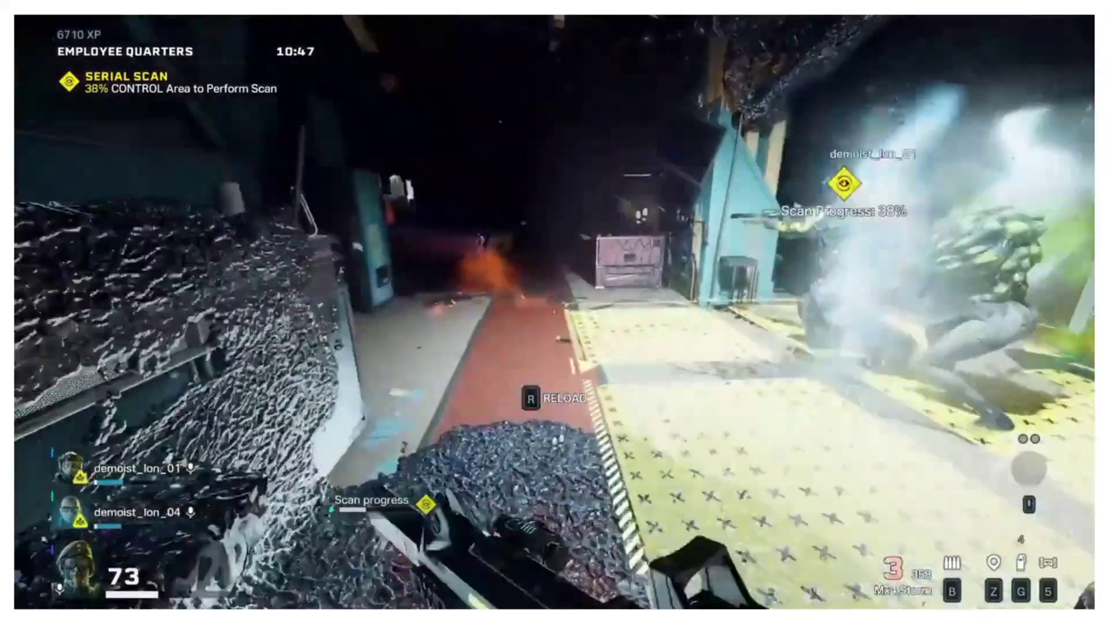
{"action": "key", "text": "r"}
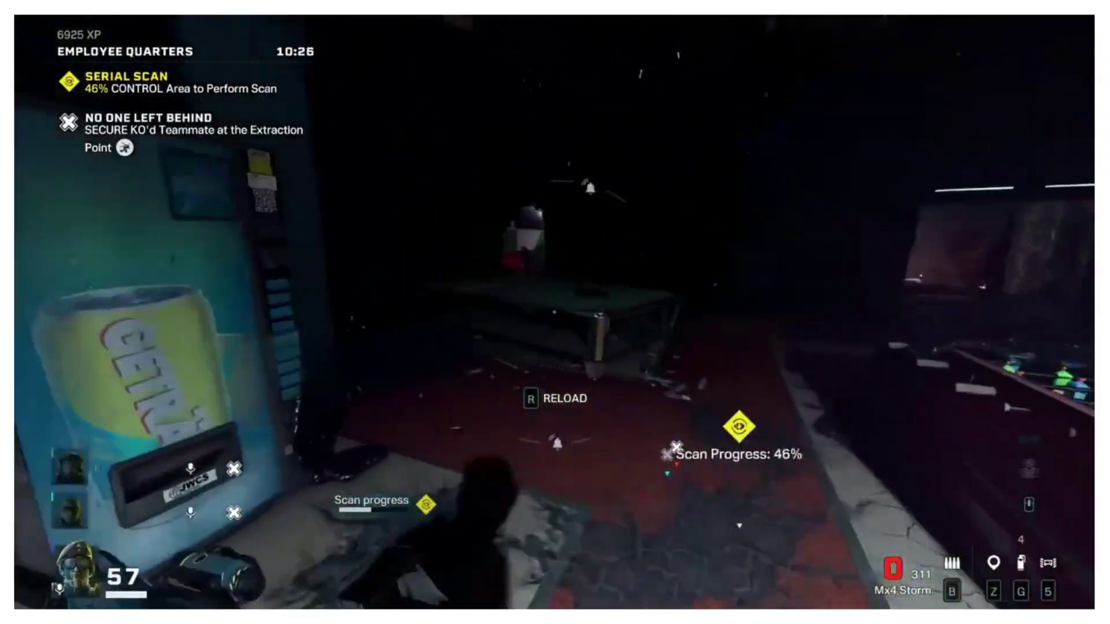
{"action": "key", "text": "w"}
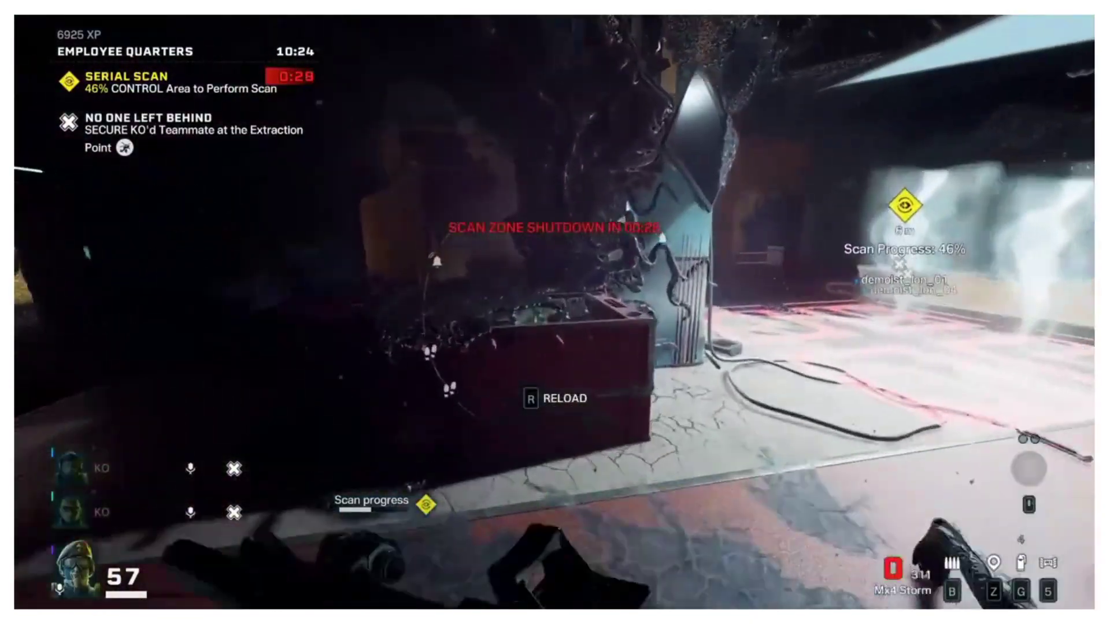
{"action": "key", "text": "r"}
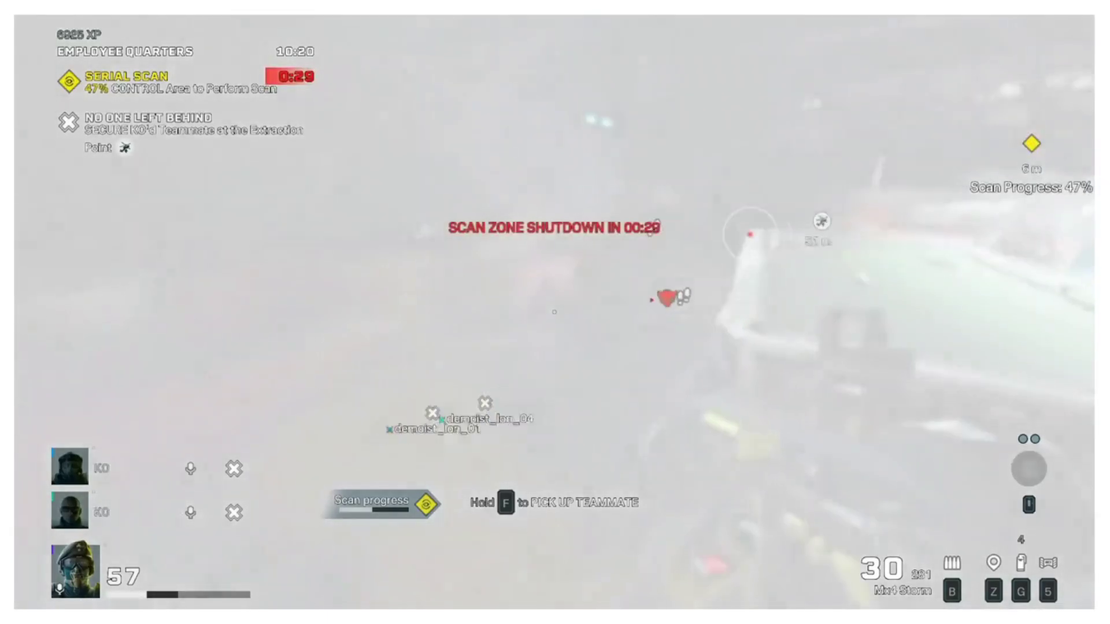
{"action": "key", "text": "w"}
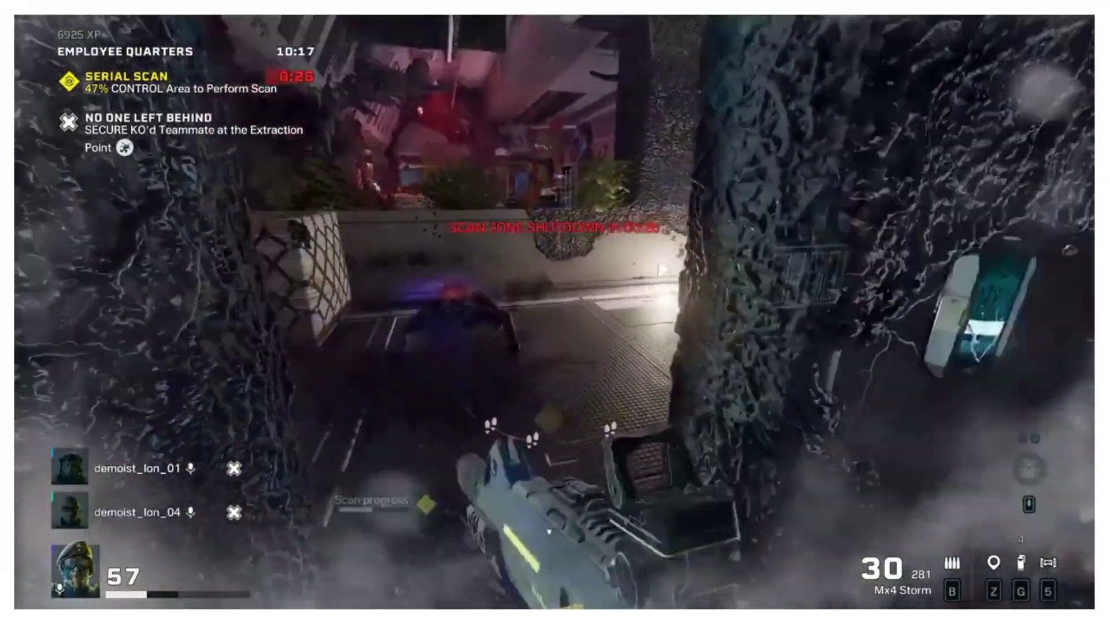
{"action": "left_click", "coordinate": [555, 312]}
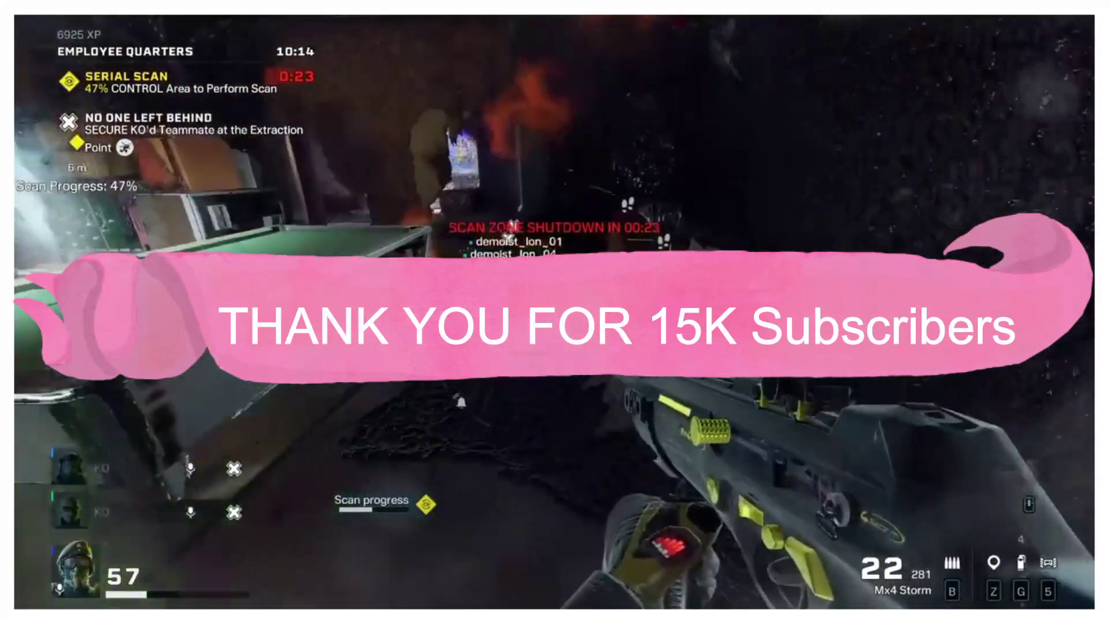
{"action": "scroll", "coordinate": [545, 395], "scroll_direction": "down", "scroll_amount": 2}
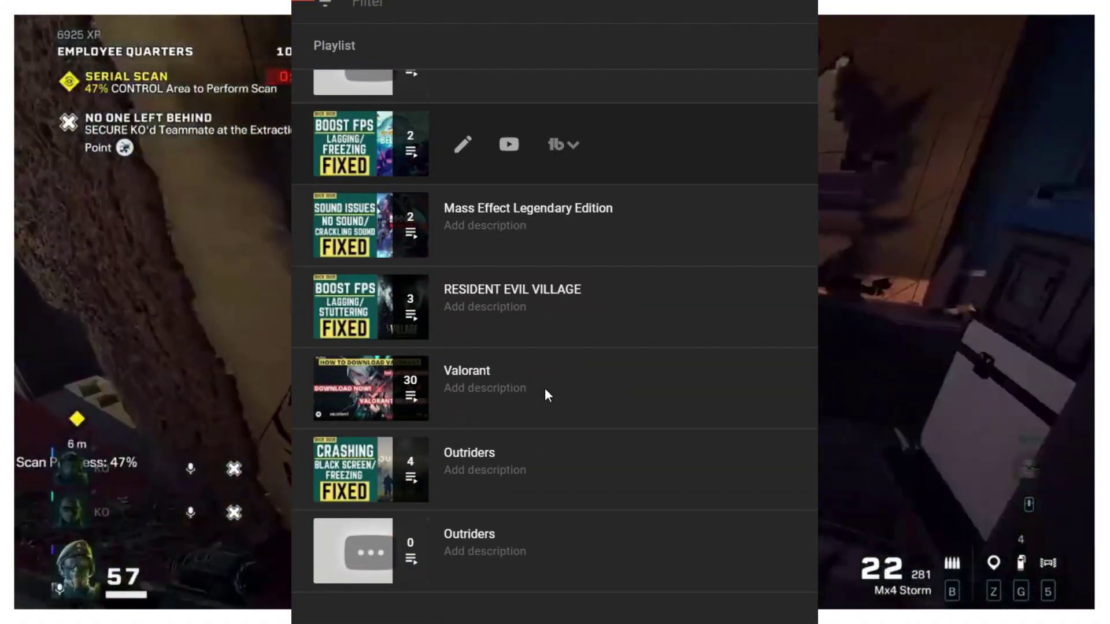
{"action": "scroll", "coordinate": [545, 388], "scroll_direction": "up", "scroll_amount": 5}
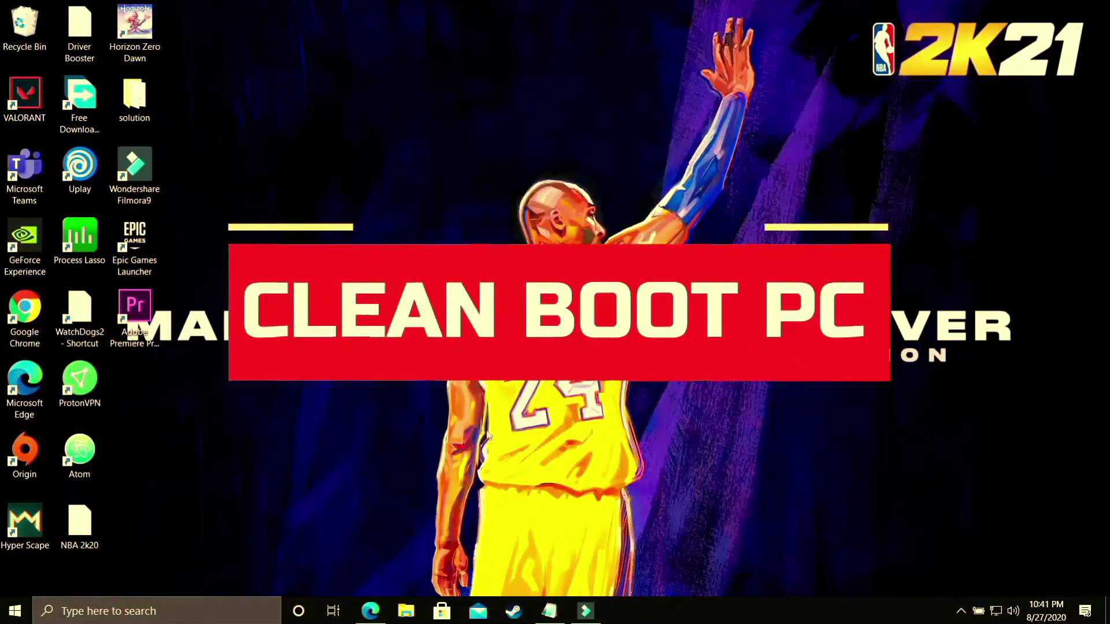
{"action": "left_click", "coordinate": [372, 614]}
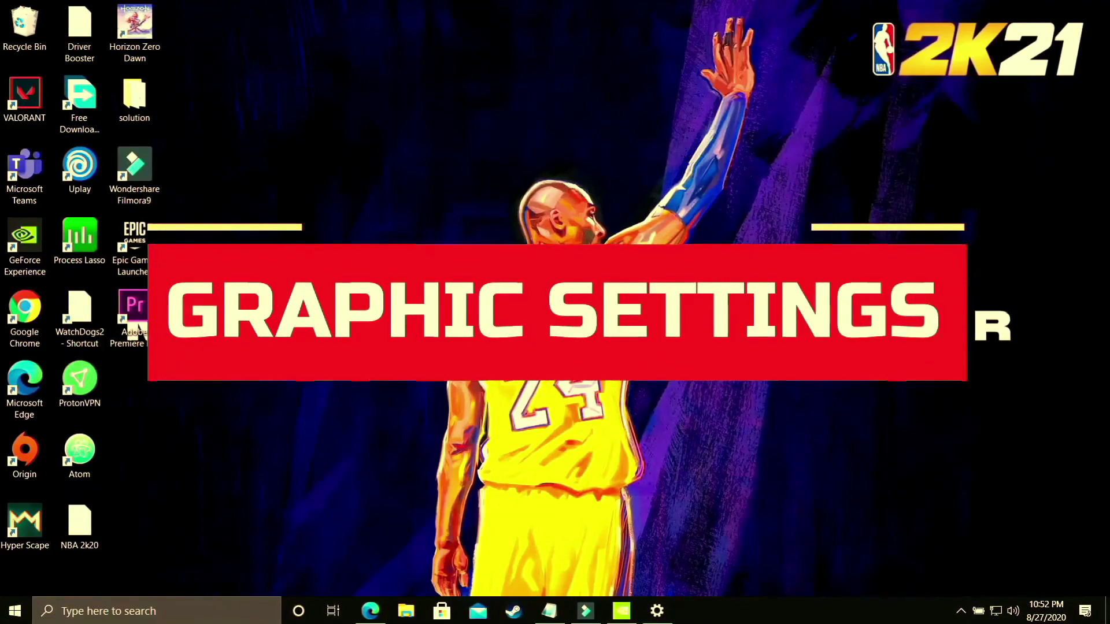
Step: Open the Windows Graphics settings and make sure hardware-accelerated GPU scheduling is on
{"action": "left_click", "coordinate": [160, 605]}
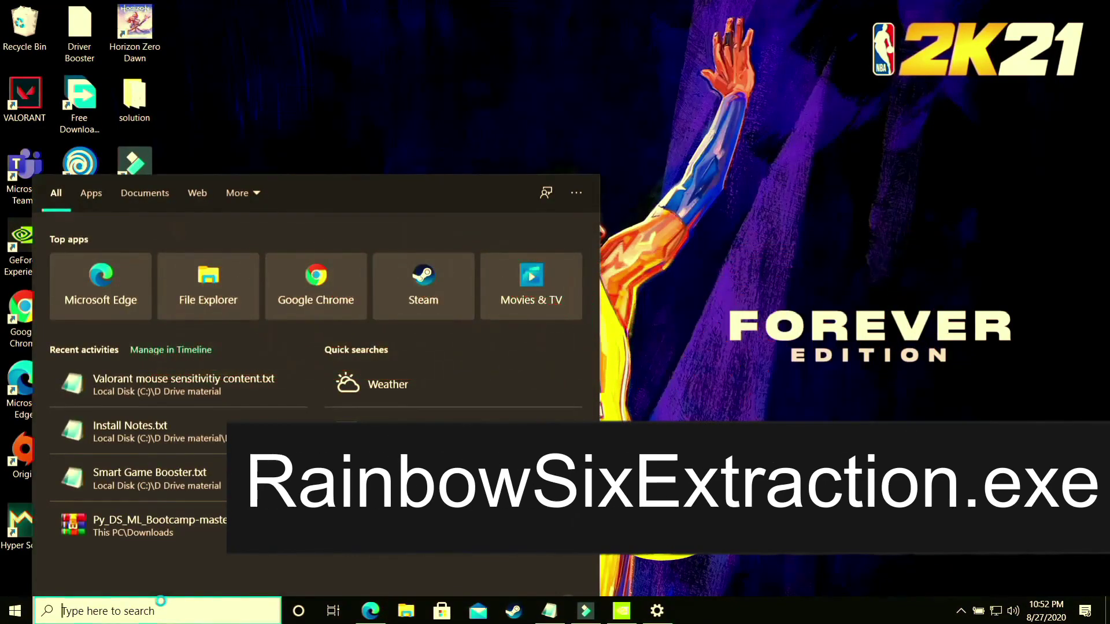
{"action": "type", "text": "Graphic"}
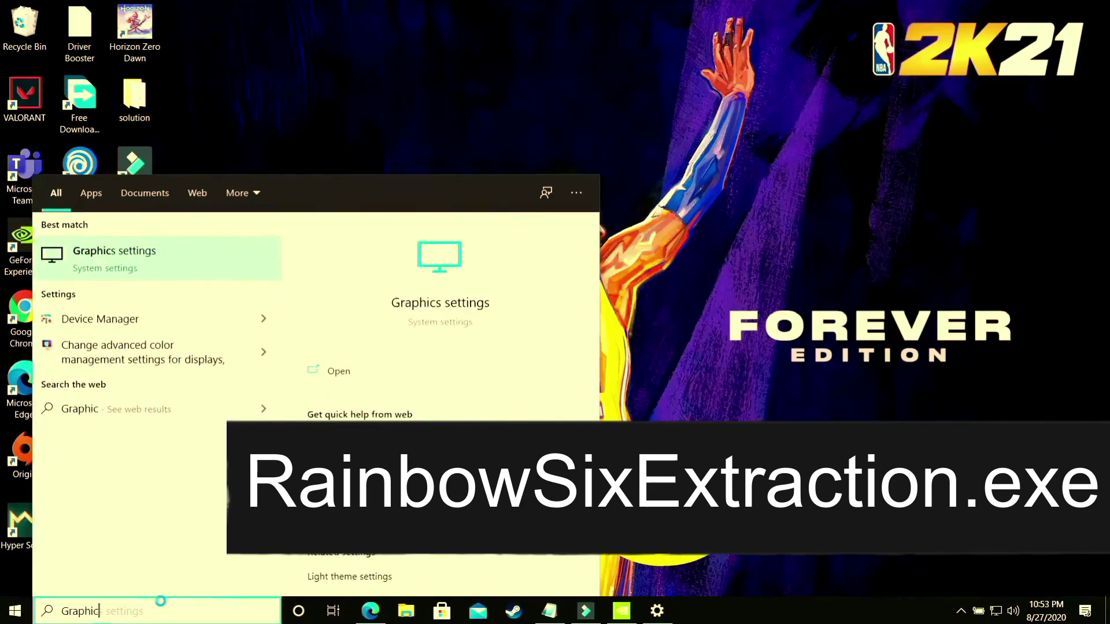
{"action": "left_click", "coordinate": [118, 272]}
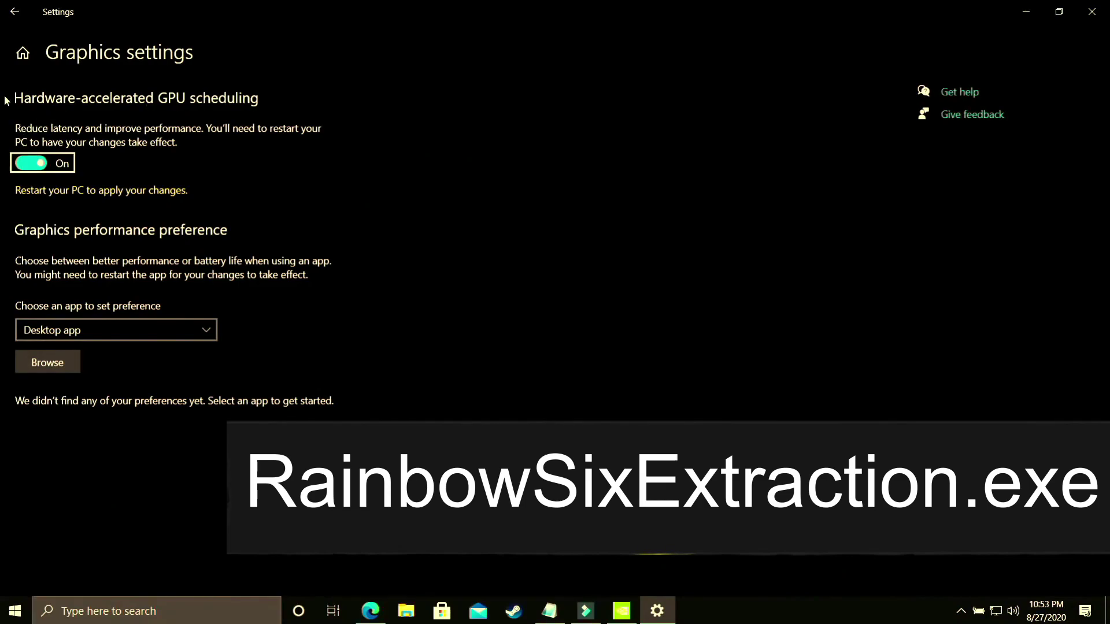
{"action": "left_click", "coordinate": [33, 165]}
{"action": "left_click", "coordinate": [38, 165]}
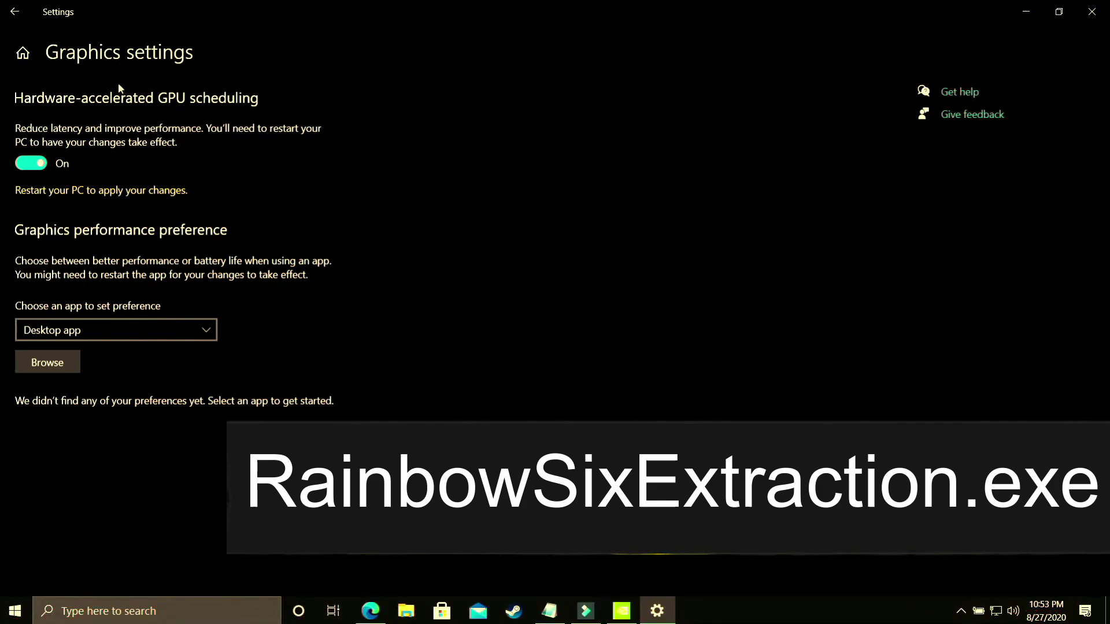
Step: Add the NBA2K20 application from Steam's NBA 2K20 folder as a desktop app under Graphics performance preference
{"action": "left_click", "coordinate": [76, 331]}
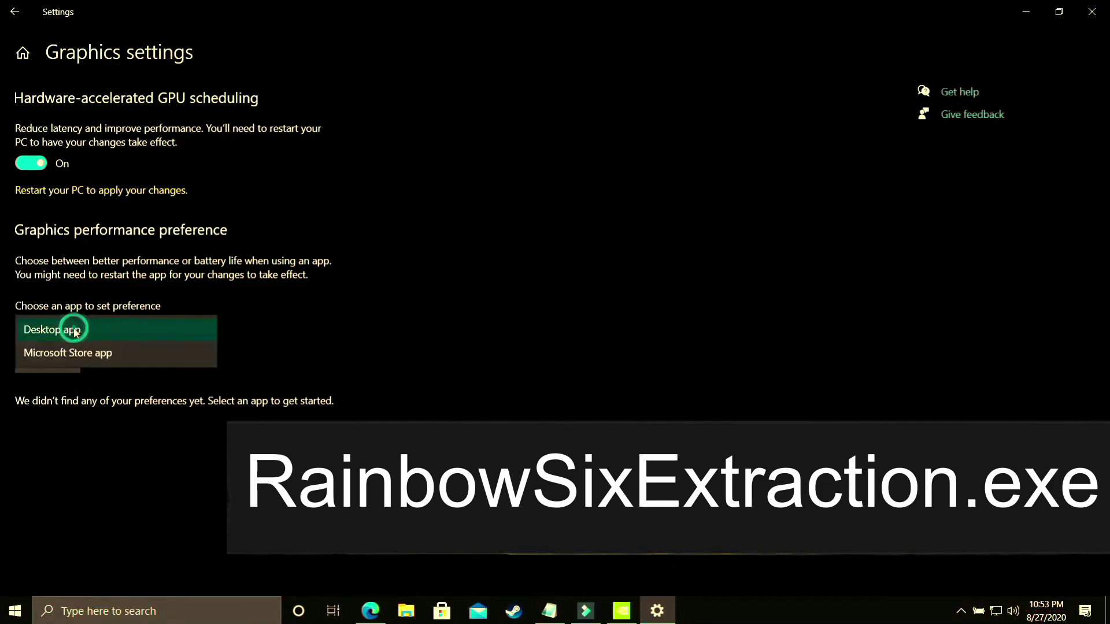
{"action": "left_click", "coordinate": [28, 329]}
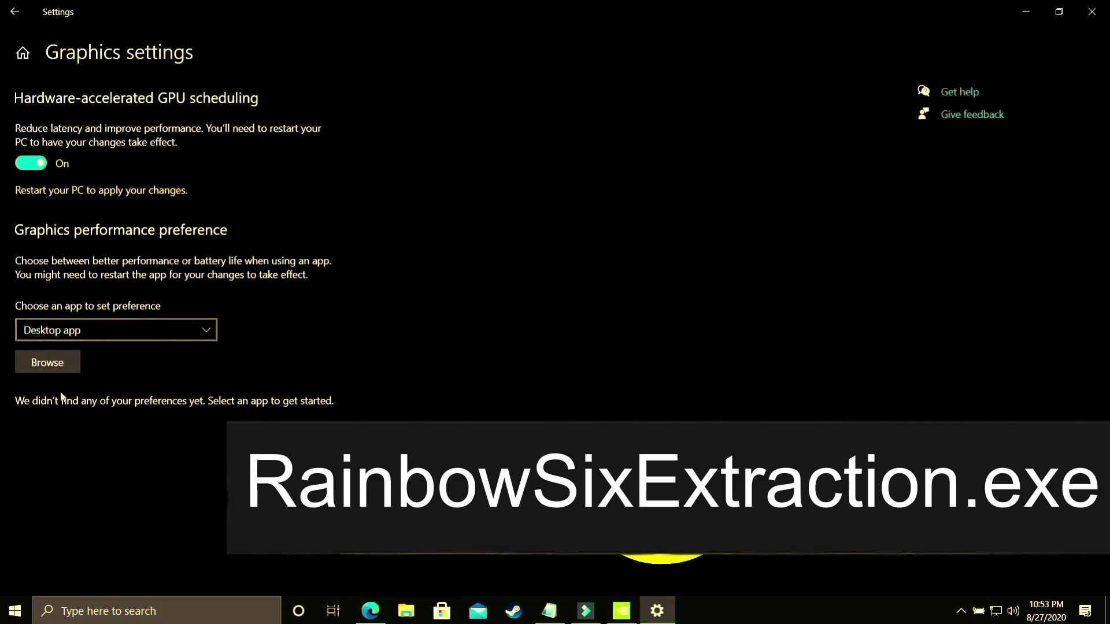
{"action": "left_click", "coordinate": [49, 368]}
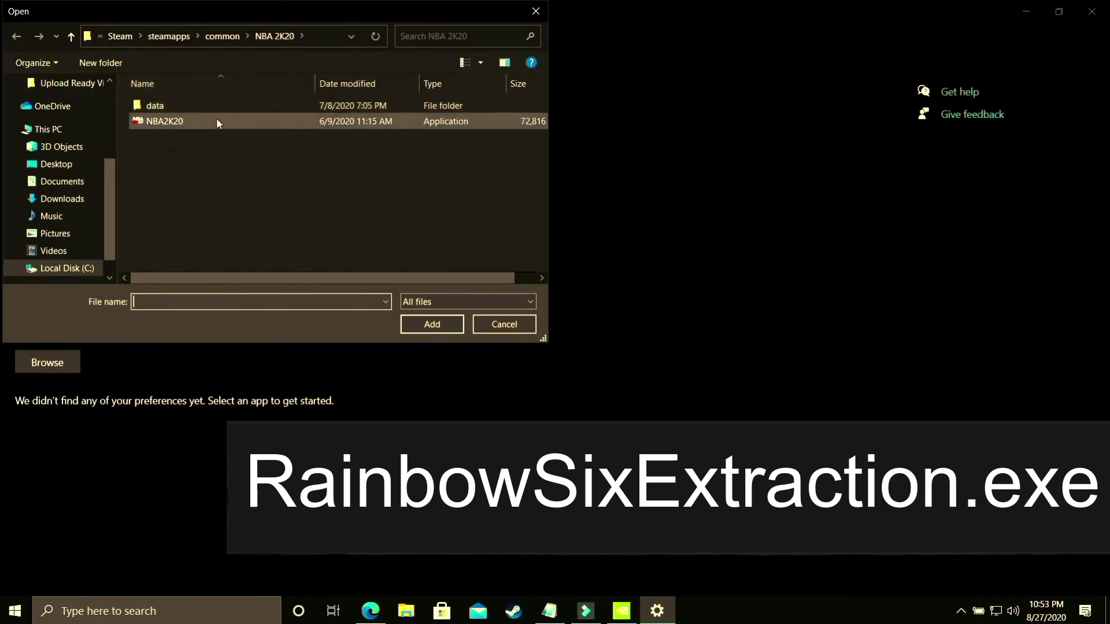
{"action": "double_click", "coordinate": [171, 120]}
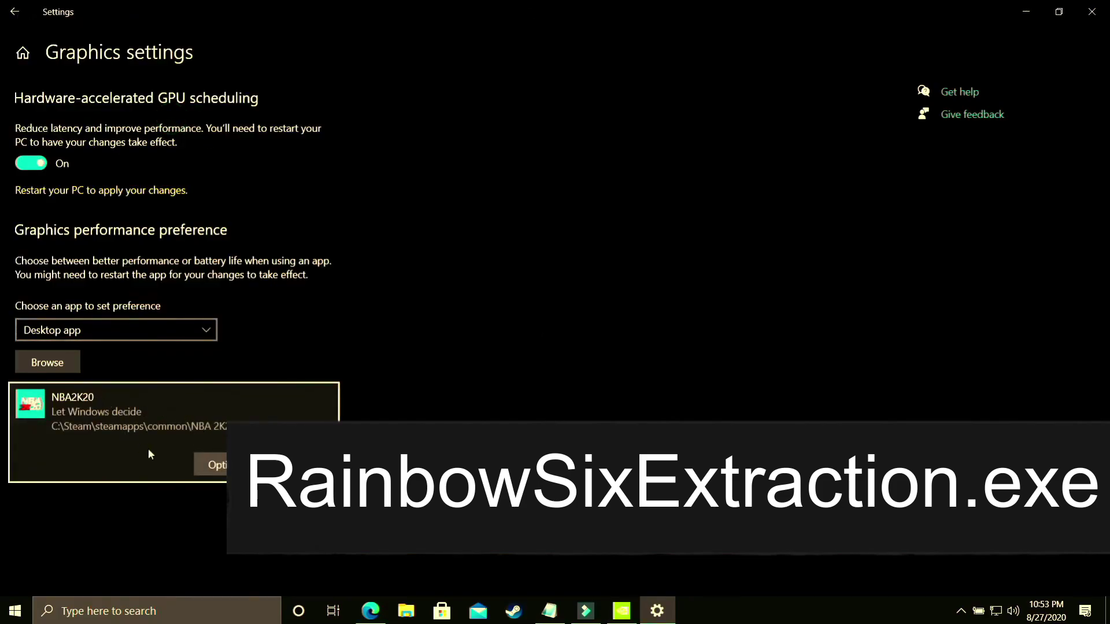
Step: Set NBA2K20's graphics preference to High performance, save it, and return to the desktop
{"action": "left_click", "coordinate": [214, 465]}
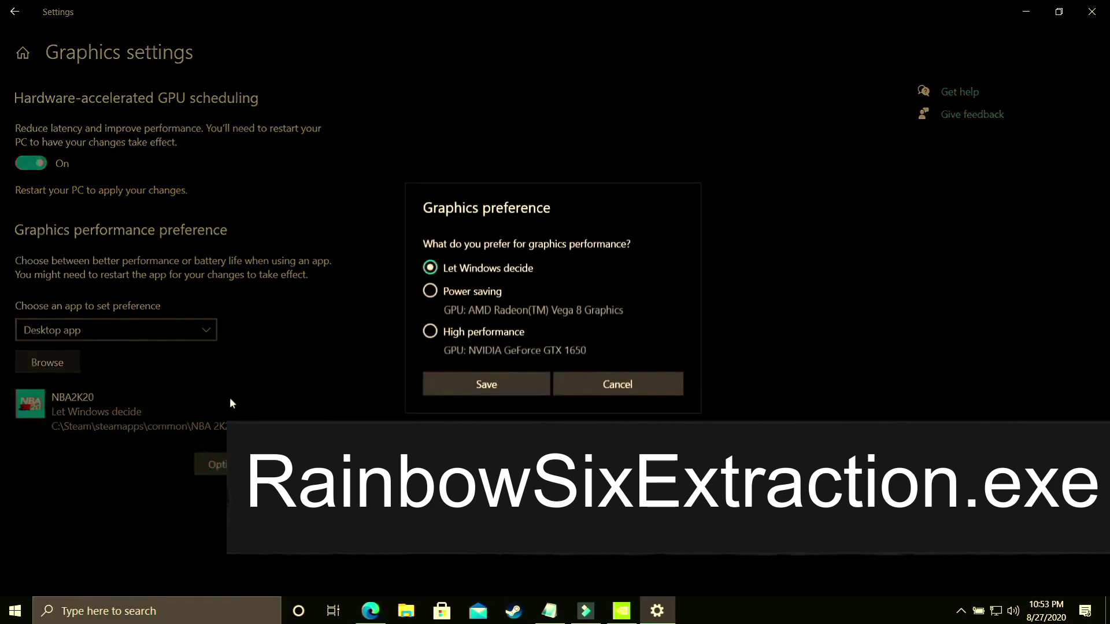
{"action": "left_click", "coordinate": [430, 333]}
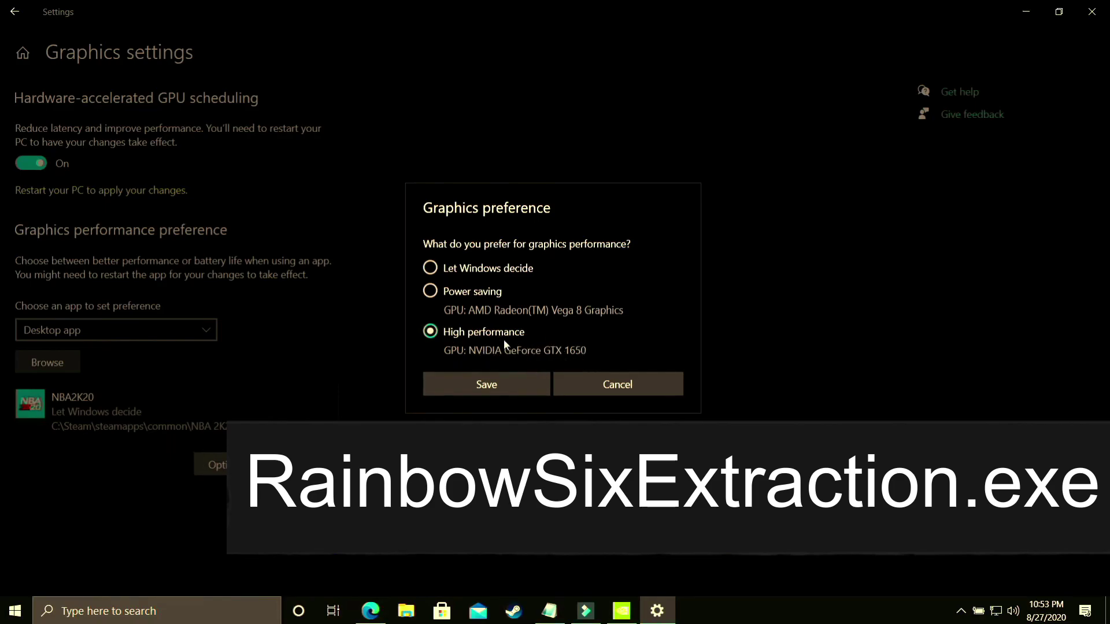
{"action": "left_click", "coordinate": [485, 380]}
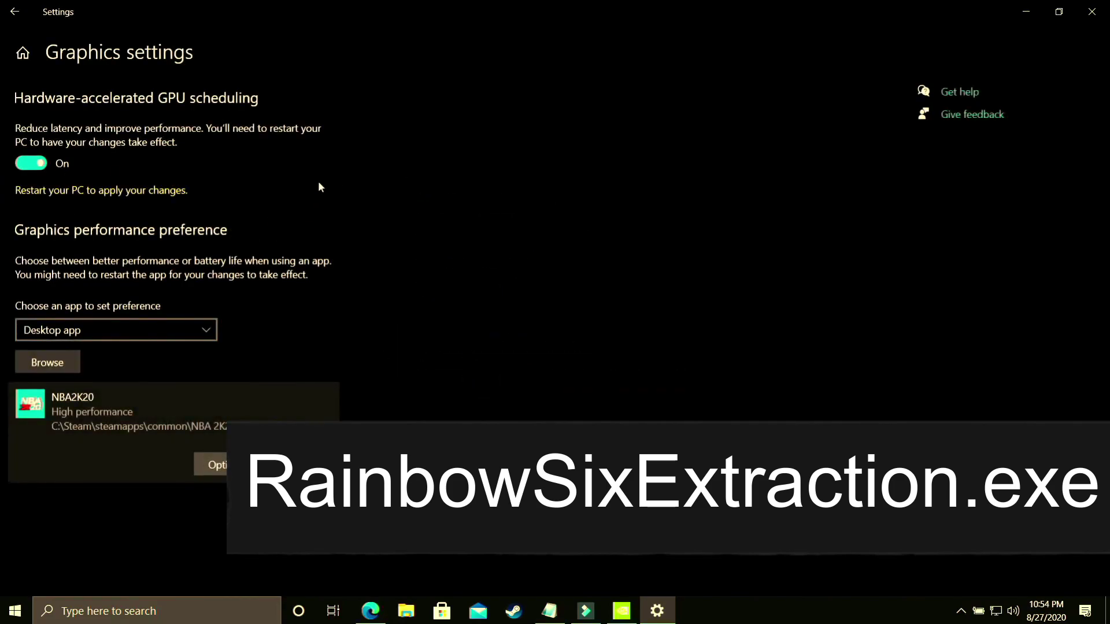
{"action": "key", "text": "super+d"}
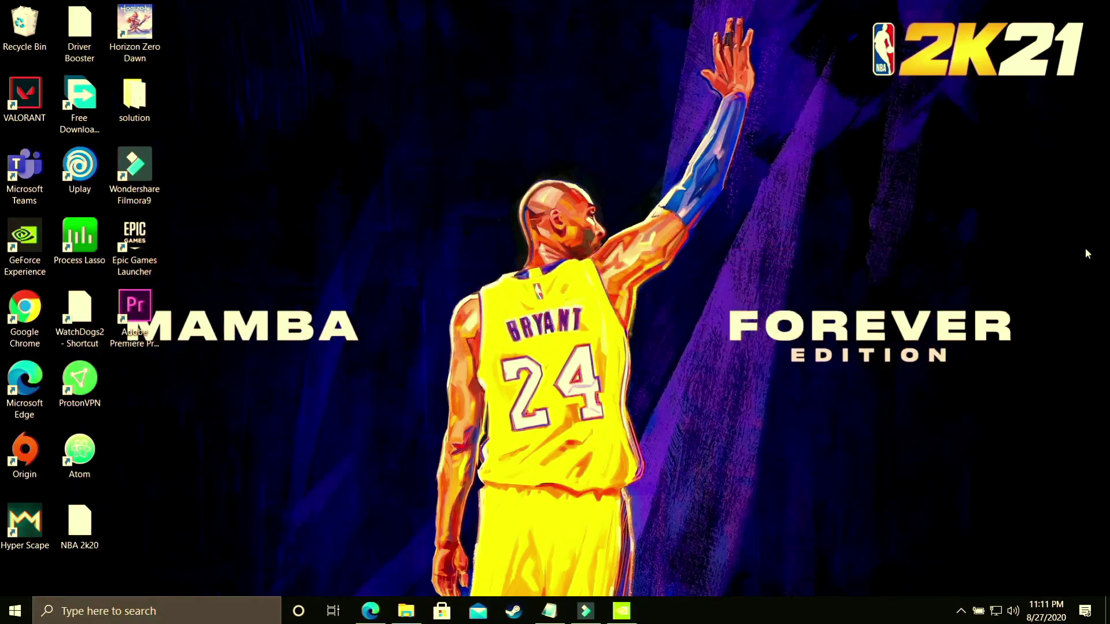
Step: Open the NVIDIA Control Panel and select NBA 2K20 (nba2k20.exe) as the program to customize in the 3D program settings
{"action": "right_click", "coordinate": [528, 262]}
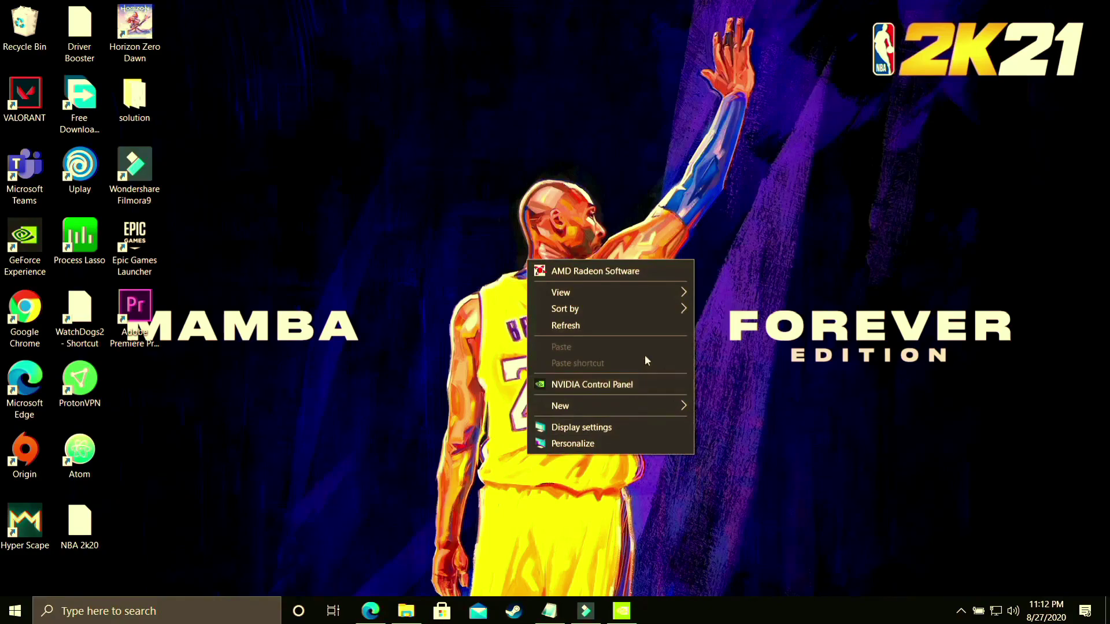
{"action": "left_click", "coordinate": [618, 385]}
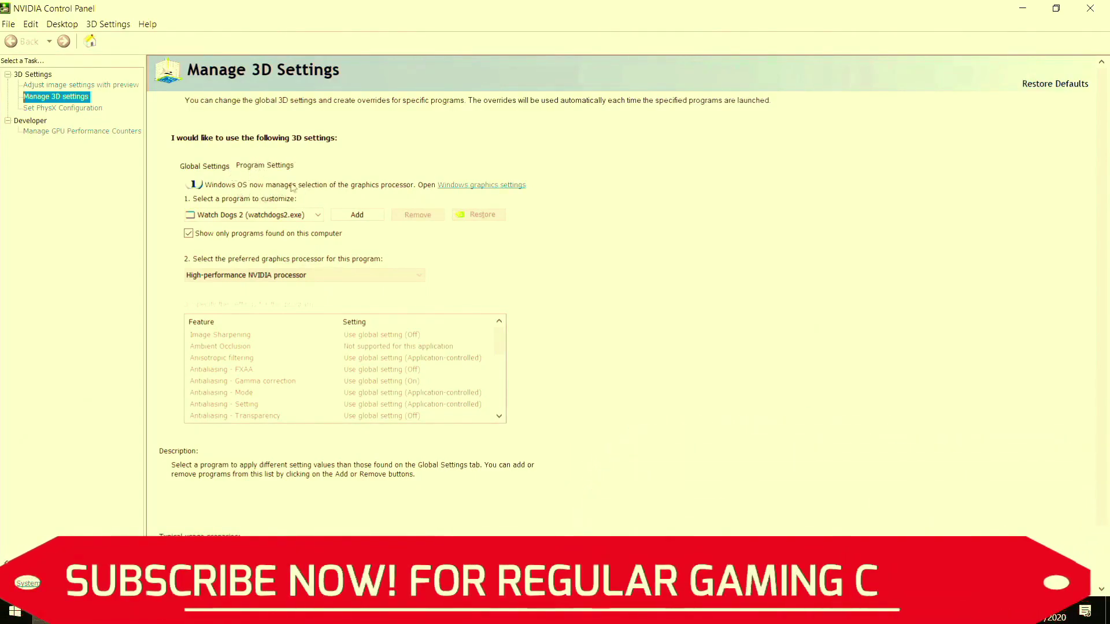
{"action": "left_click", "coordinate": [204, 167]}
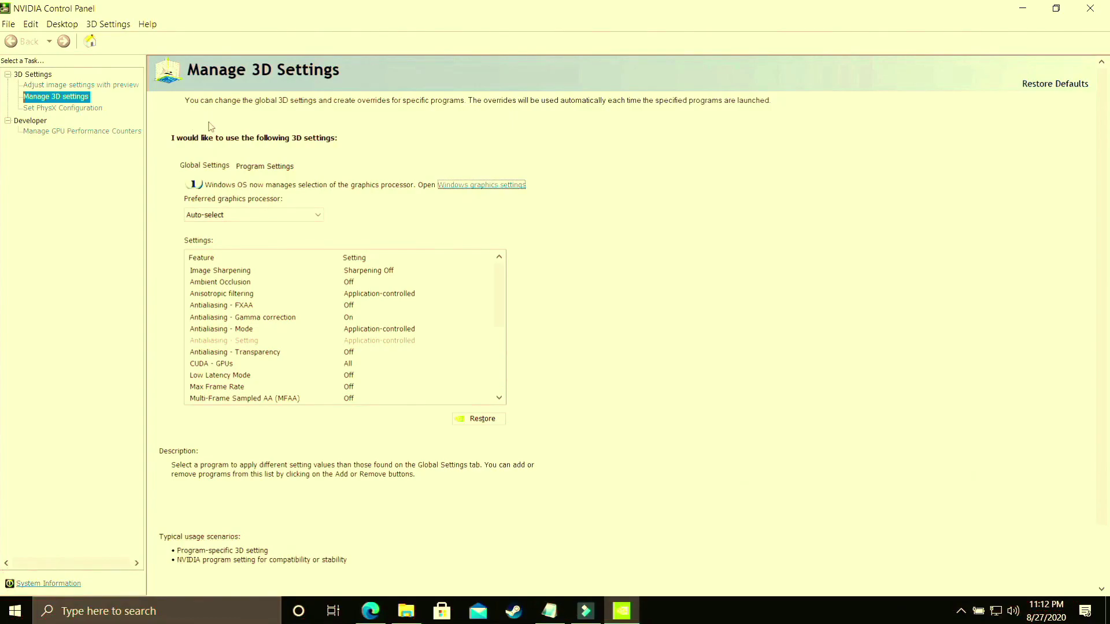
{"action": "left_click", "coordinate": [277, 174]}
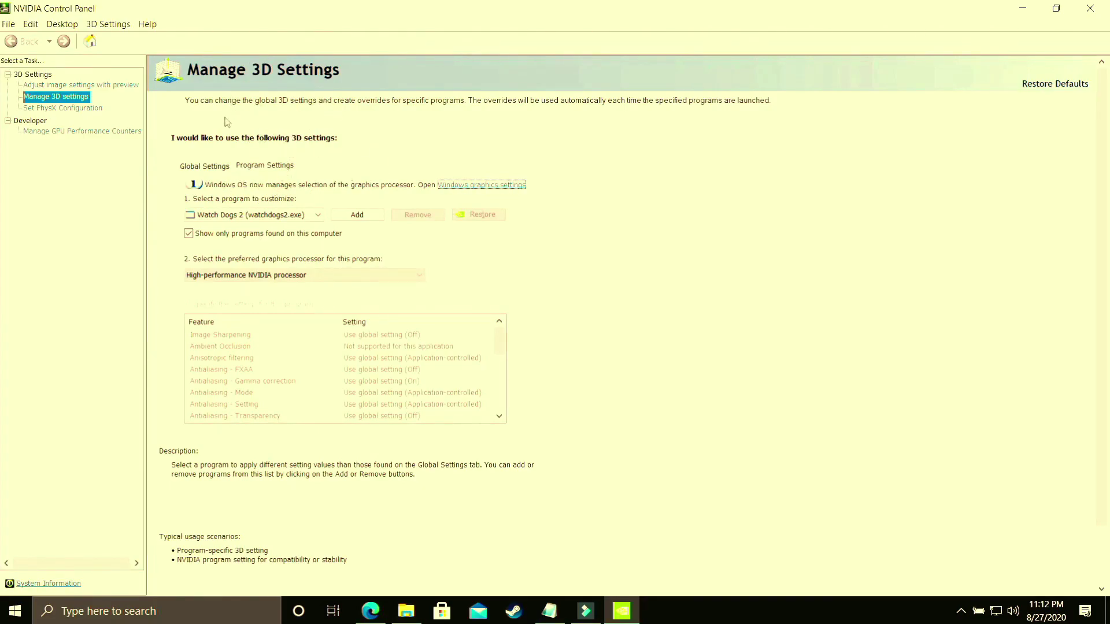
{"action": "left_click", "coordinate": [248, 216]}
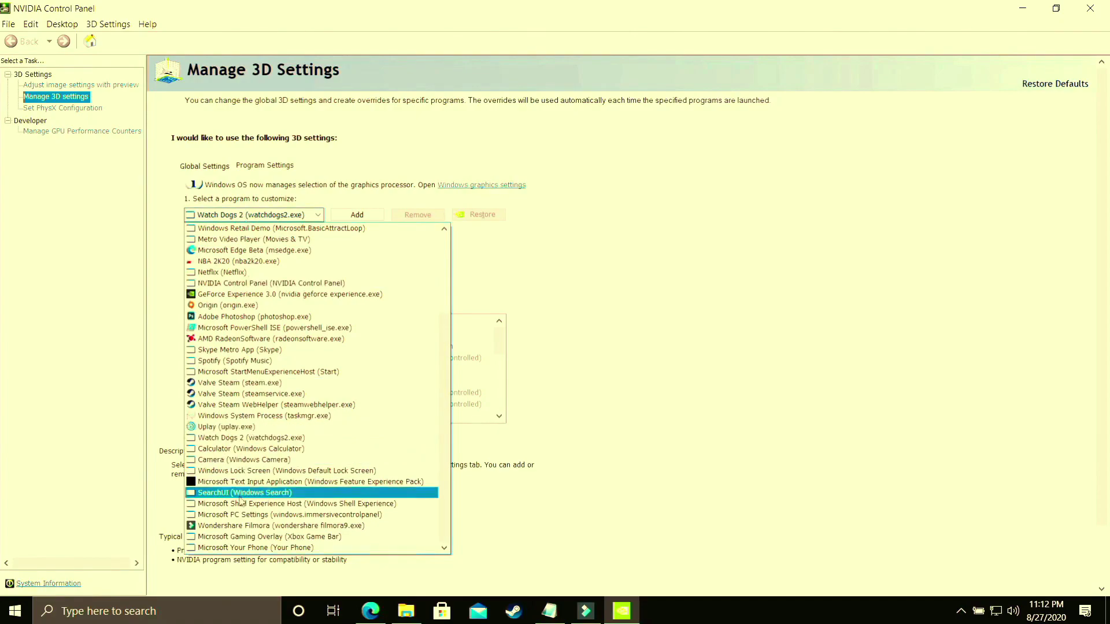
{"action": "left_click", "coordinate": [267, 261]}
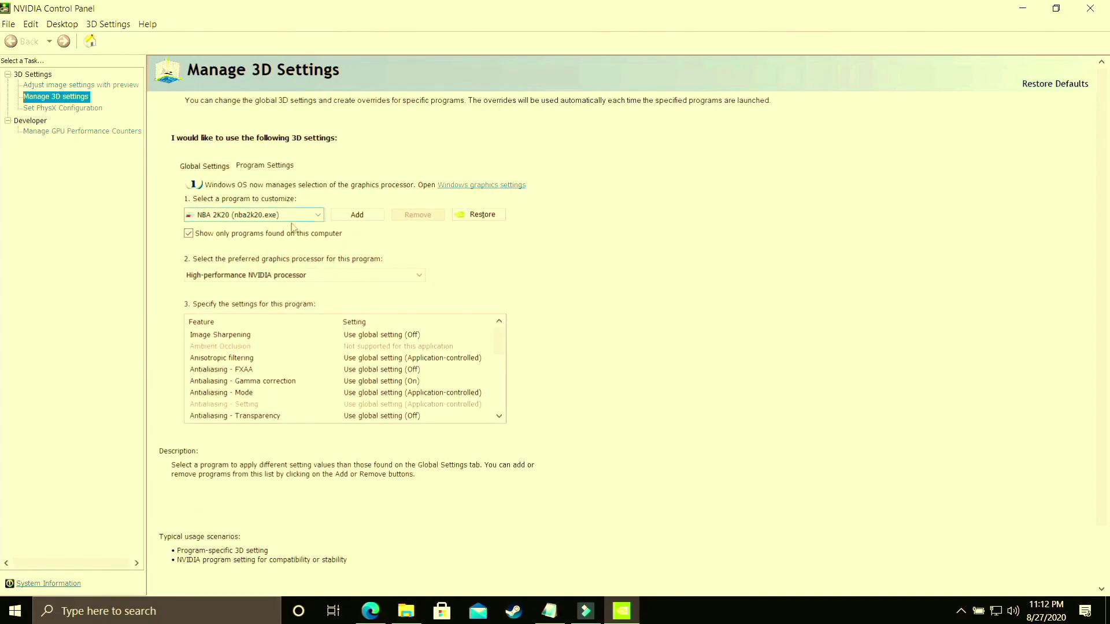
Step: Set NBA 2K20's preferred processor to High-performance NVIDIA processor and its power management mode to Prefer maximum performance, and apply the changes
{"action": "left_click", "coordinate": [239, 280]}
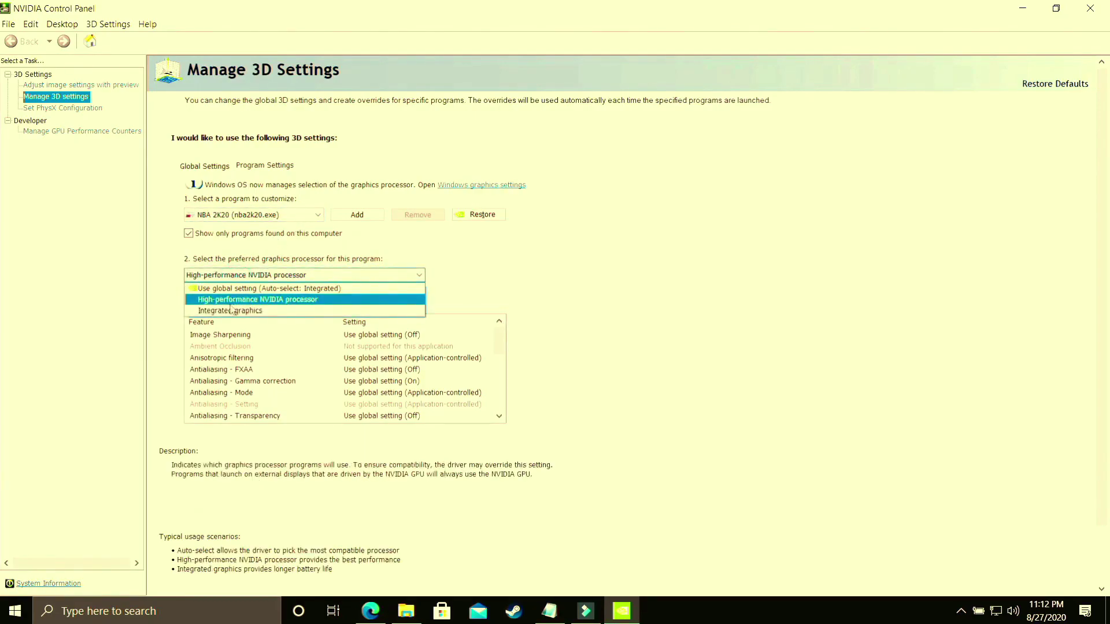
{"action": "left_click", "coordinate": [256, 302]}
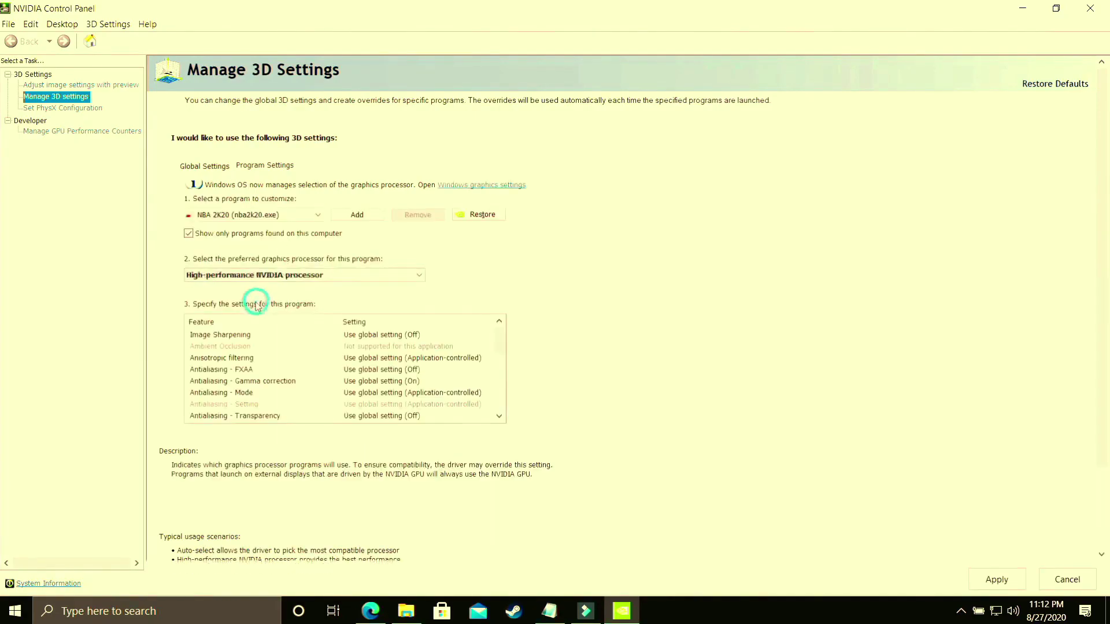
{"action": "scroll", "coordinate": [285, 376], "scroll_direction": "down", "scroll_amount": 2}
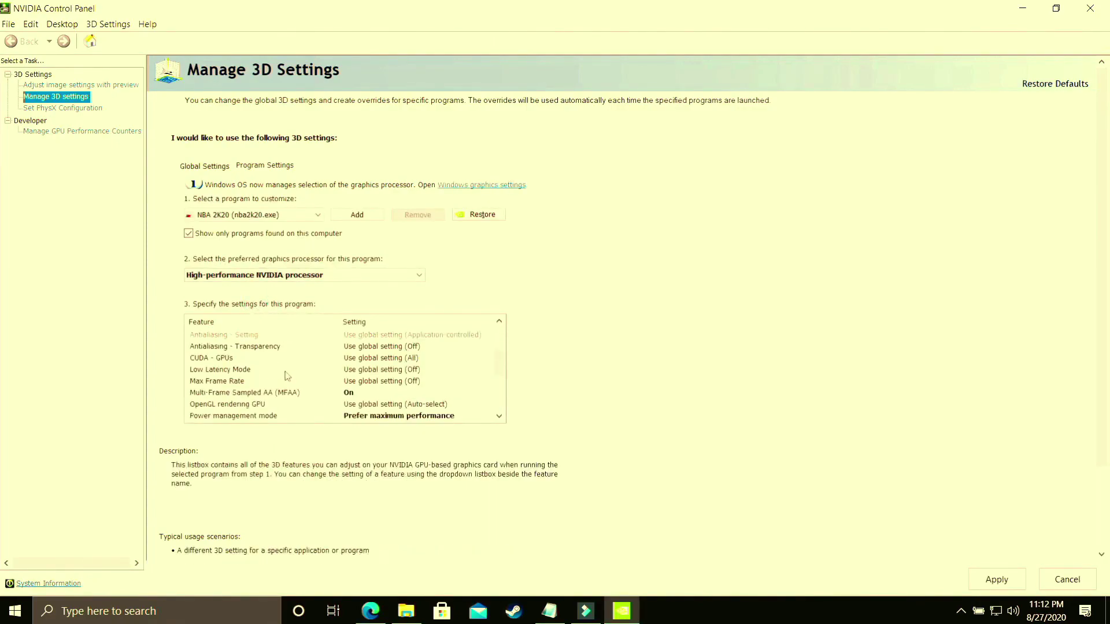
{"action": "left_click", "coordinate": [276, 416]}
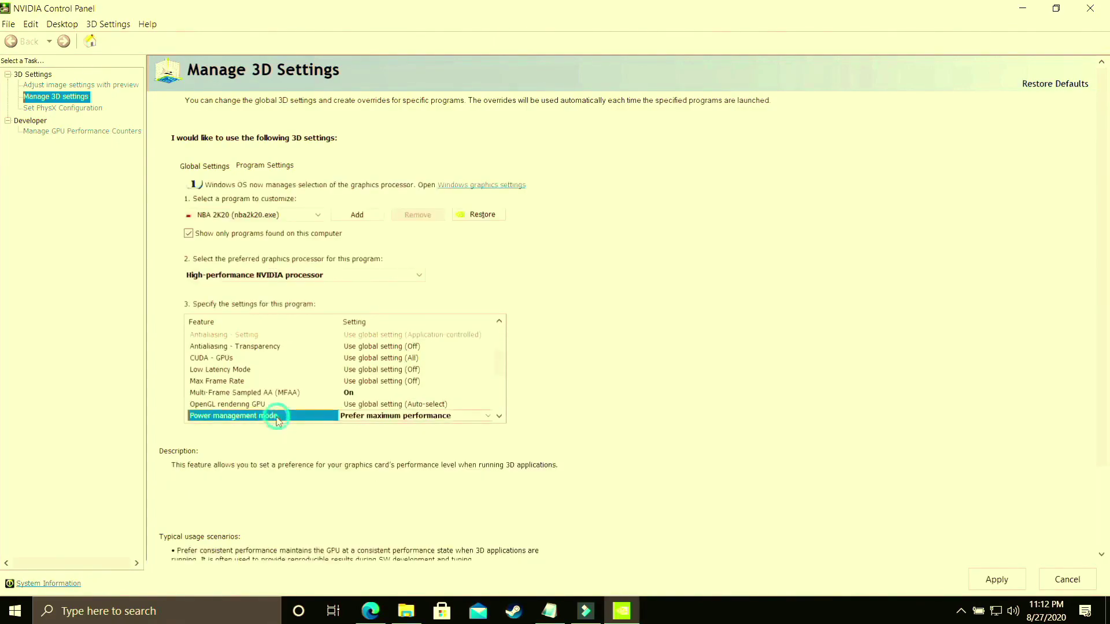
{"action": "left_click", "coordinate": [414, 415]}
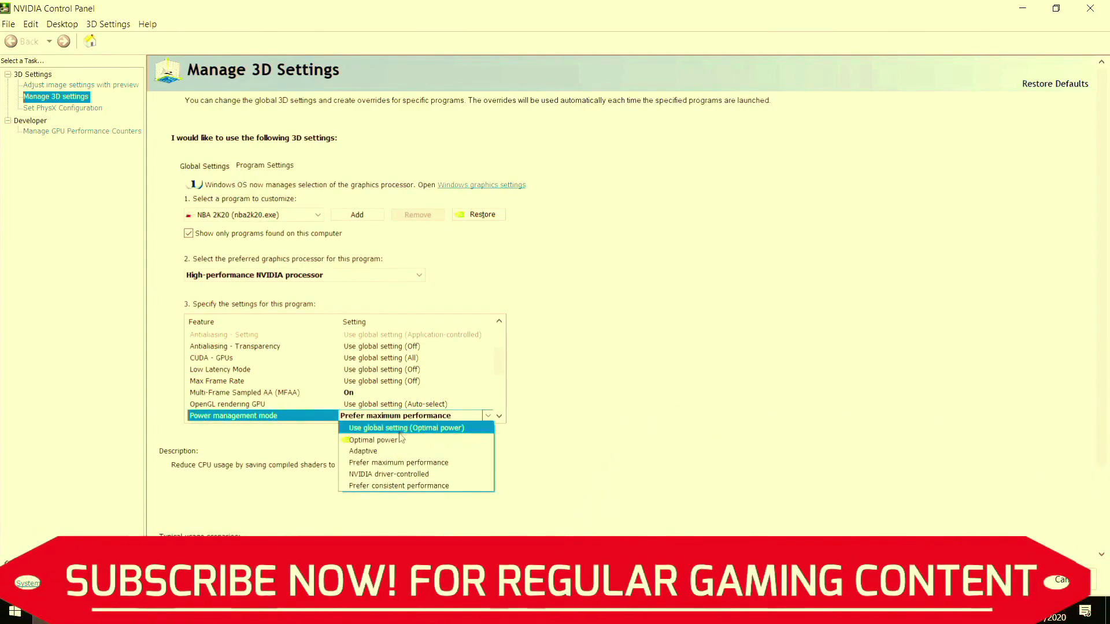
{"action": "left_click", "coordinate": [436, 463]}
{"action": "left_click", "coordinate": [988, 580]}
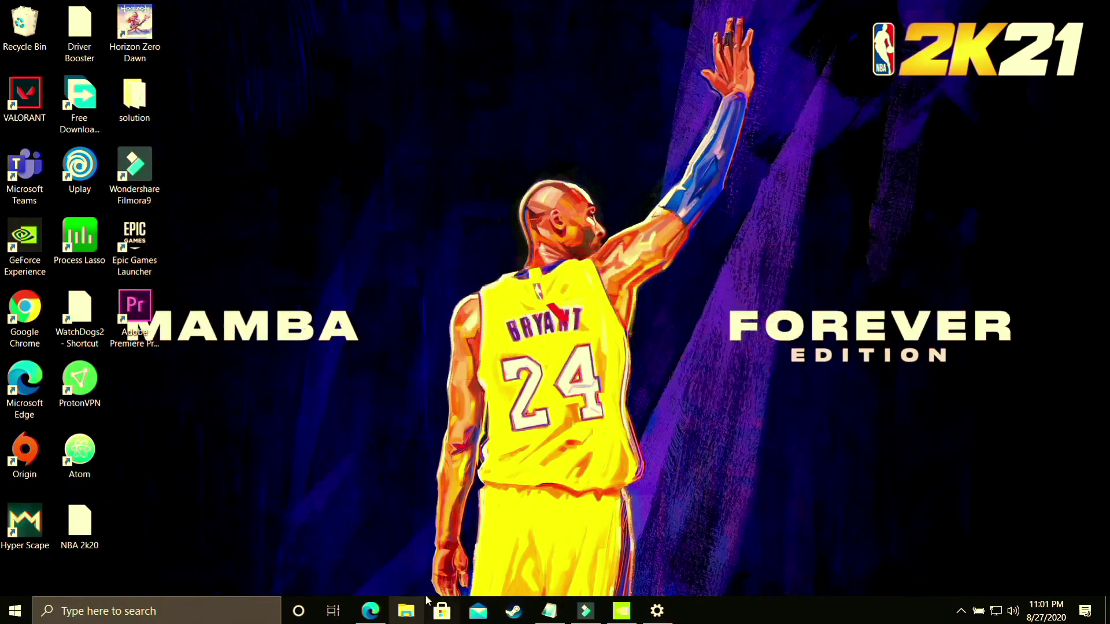
Step: Open the Performance Options from This PC's advanced system settings and apply Adjust for best performance to the visual effects
{"action": "left_click", "coordinate": [411, 610]}
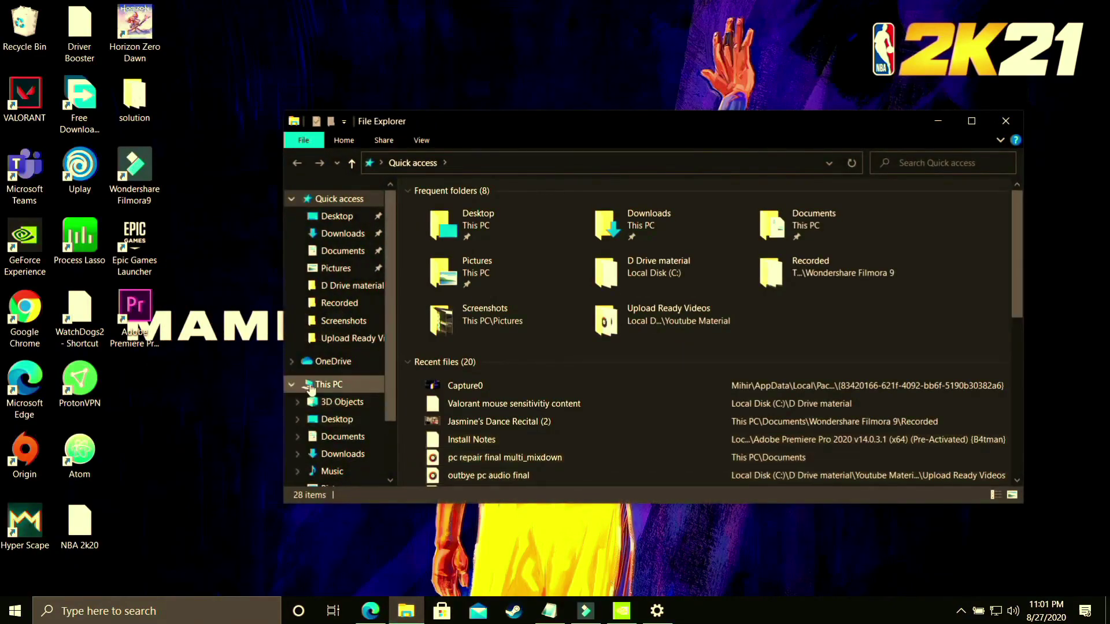
{"action": "right_click", "coordinate": [344, 387]}
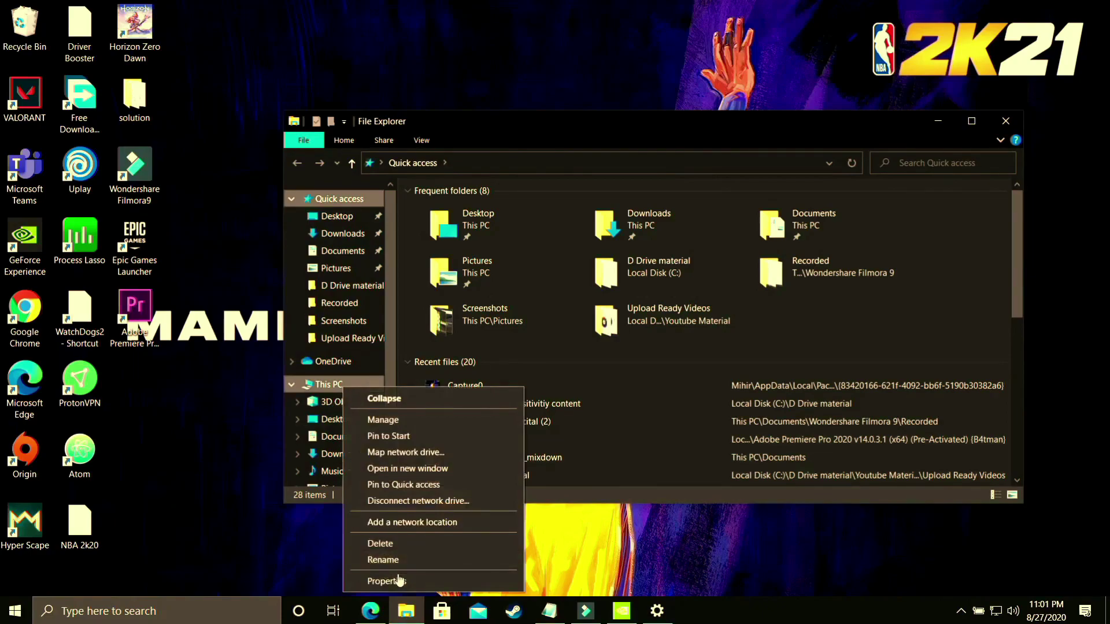
{"action": "left_click", "coordinate": [383, 581]}
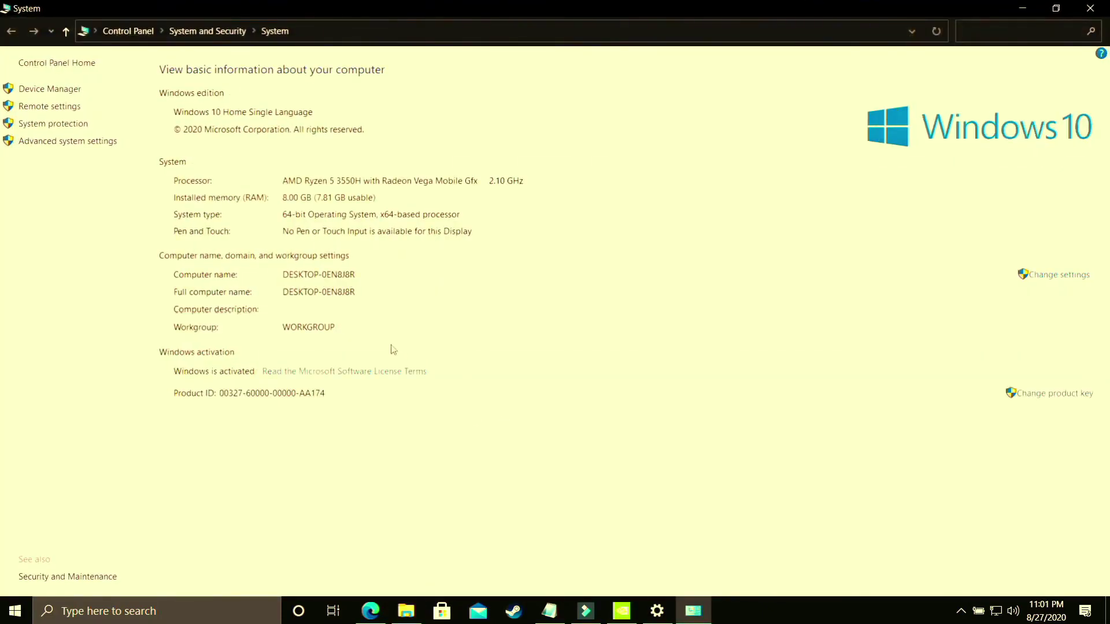
{"action": "left_click", "coordinate": [75, 142]}
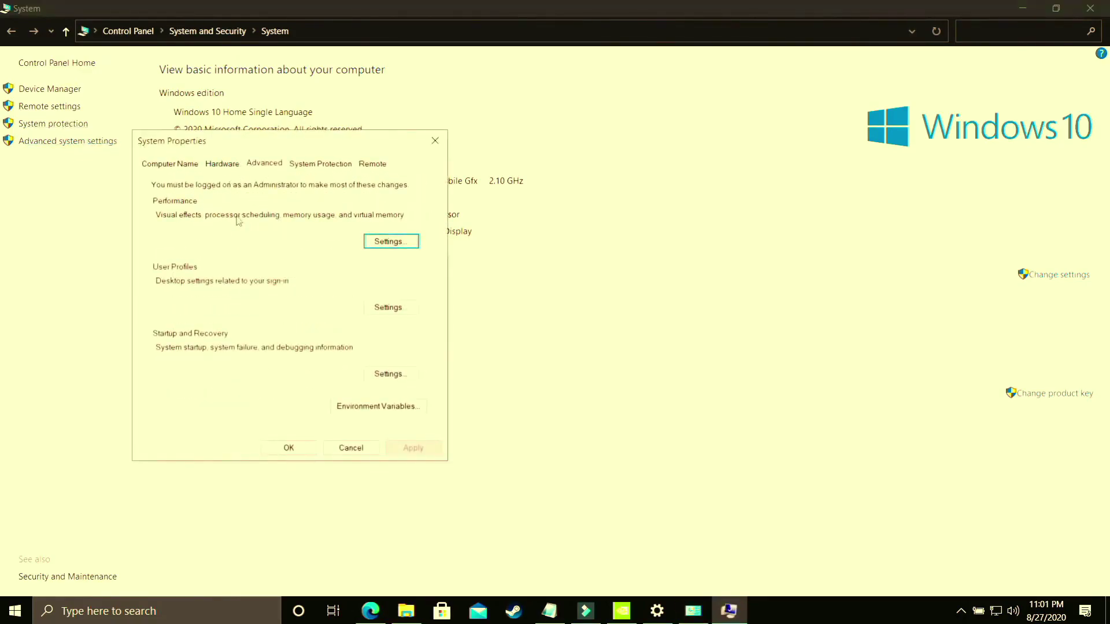
{"action": "left_click", "coordinate": [384, 242]}
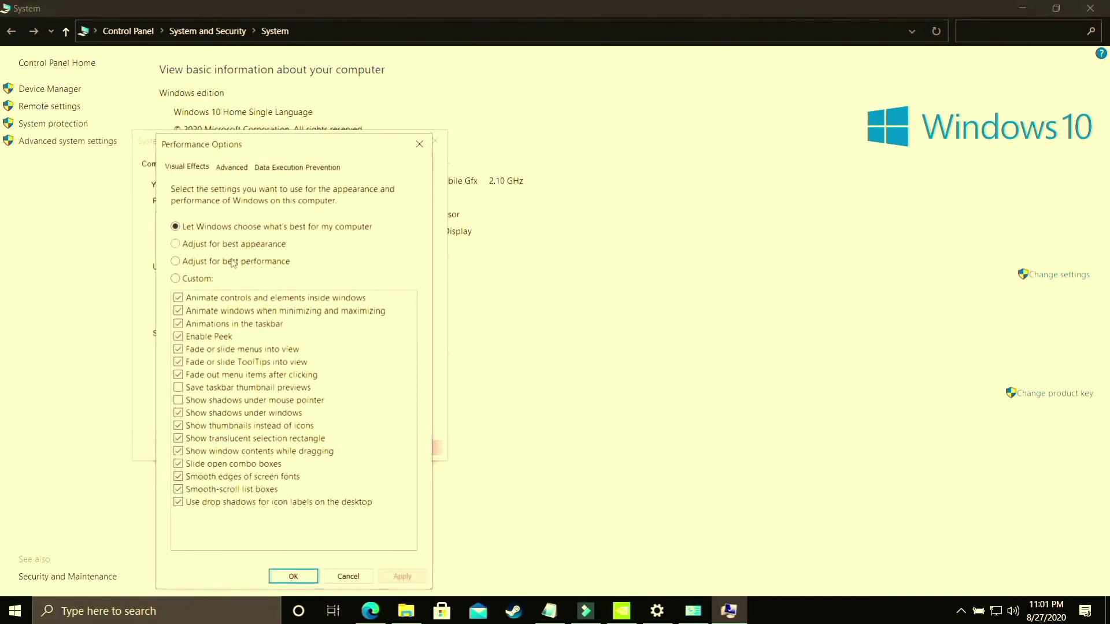
{"action": "left_click", "coordinate": [212, 263]}
{"action": "left_click", "coordinate": [398, 576]}
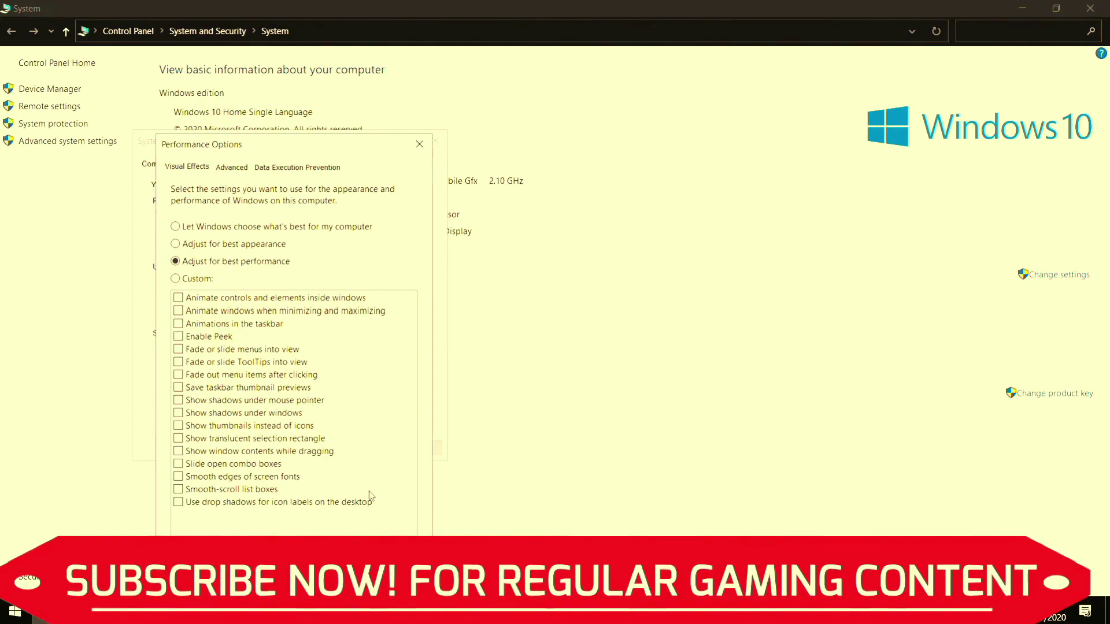
Step: In the advanced performance options, set processor scheduling for best performance of Programs
{"action": "left_click", "coordinate": [231, 168]}
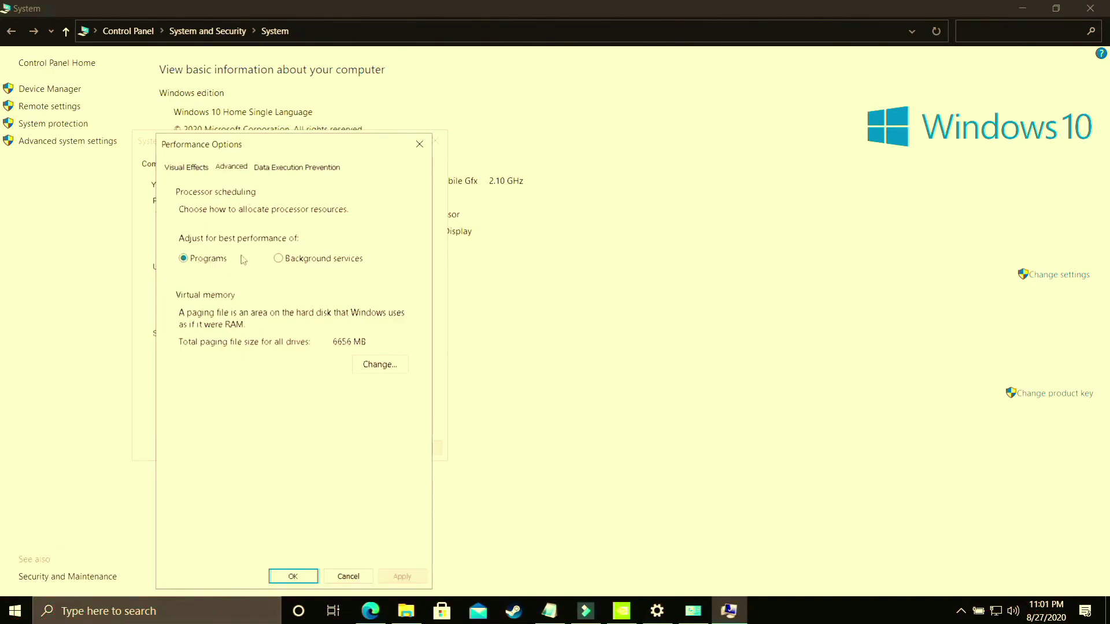
{"action": "left_click", "coordinate": [288, 259]}
{"action": "left_click", "coordinate": [199, 259]}
Step: Turn off automatic paging file management in the virtual memory settings and give drive C: a custom initial size of 1896 MB
{"action": "left_click", "coordinate": [378, 369]}
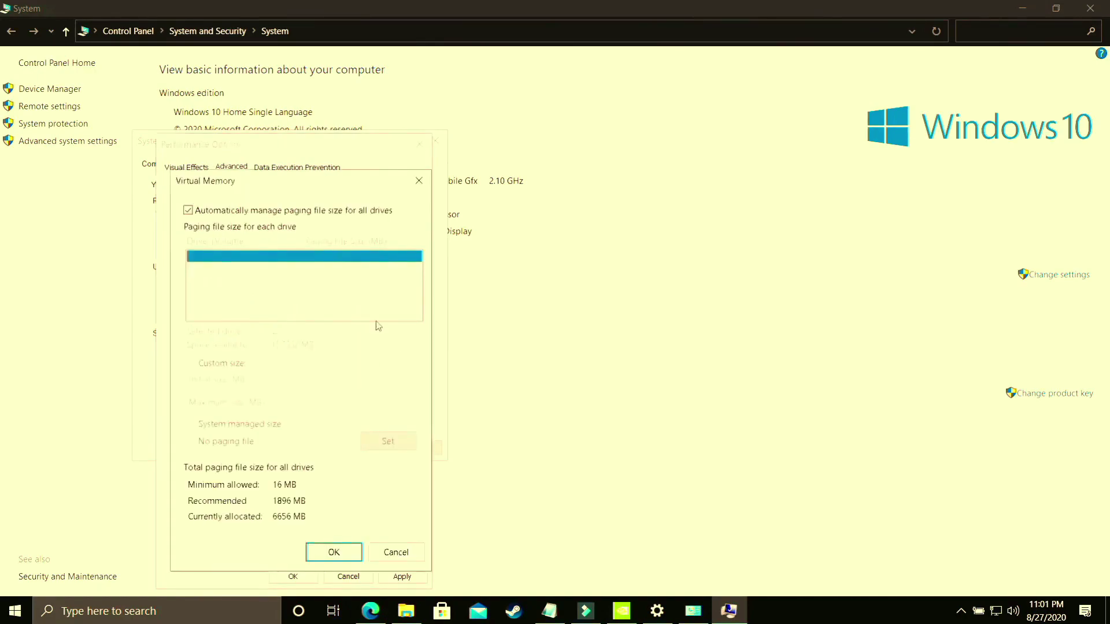
{"action": "left_click", "coordinate": [188, 211]}
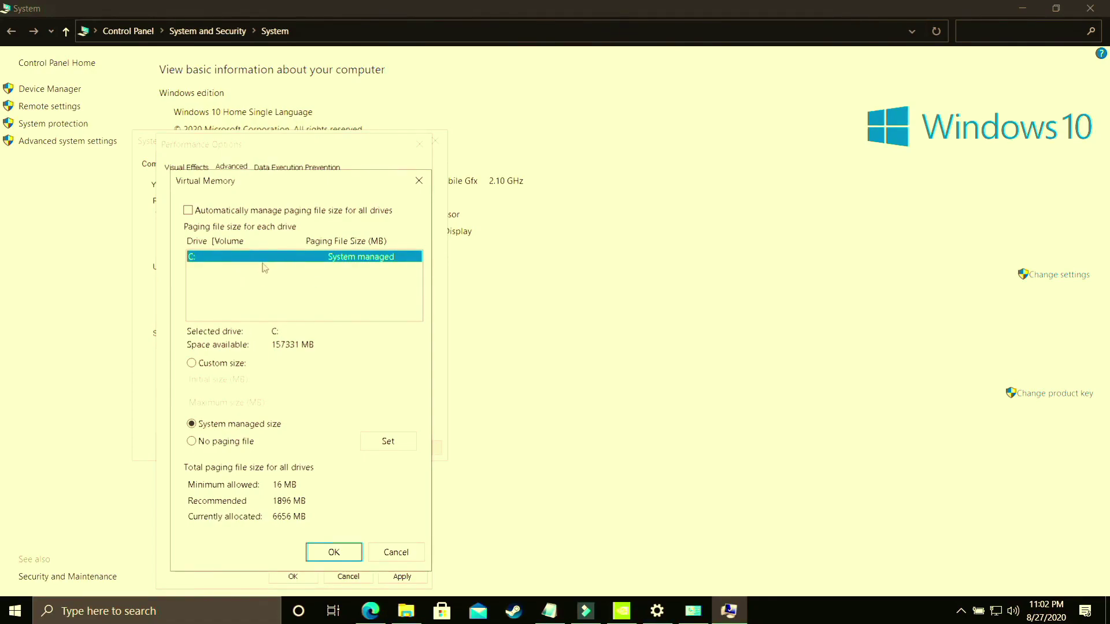
{"action": "left_click", "coordinate": [231, 364]}
{"action": "left_click", "coordinate": [296, 379]}
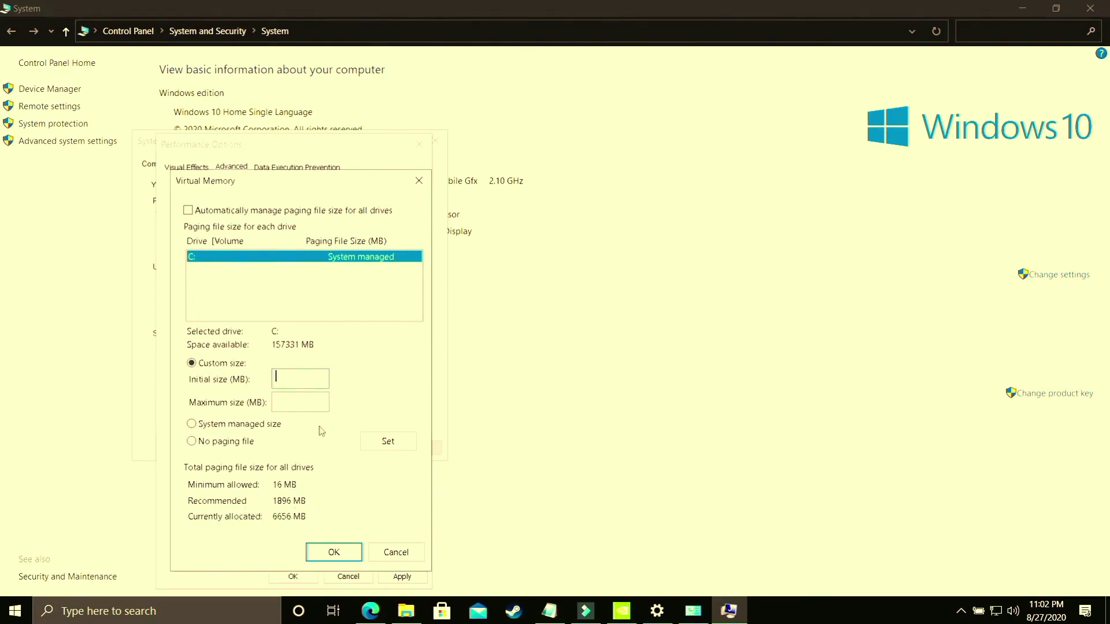
{"action": "type", "text": "1896"}
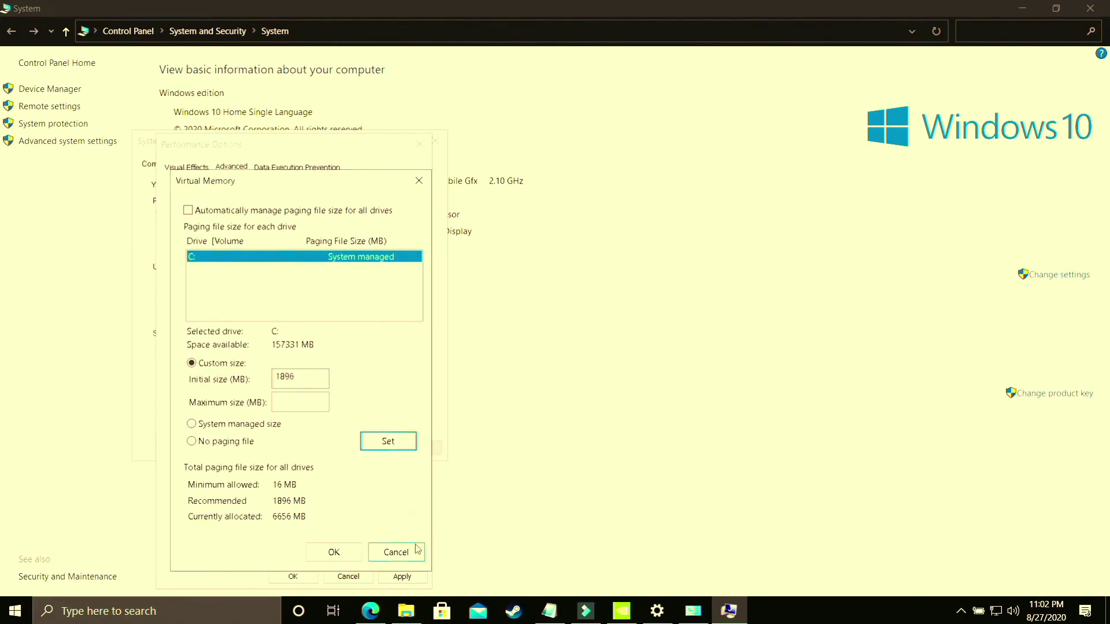
{"action": "key", "text": "Tab"}
Step: Open Calculator and calculate 8 × 1024 to convert the 8 GB of RAM to megabytes
{"action": "left_click", "coordinate": [111, 617]}
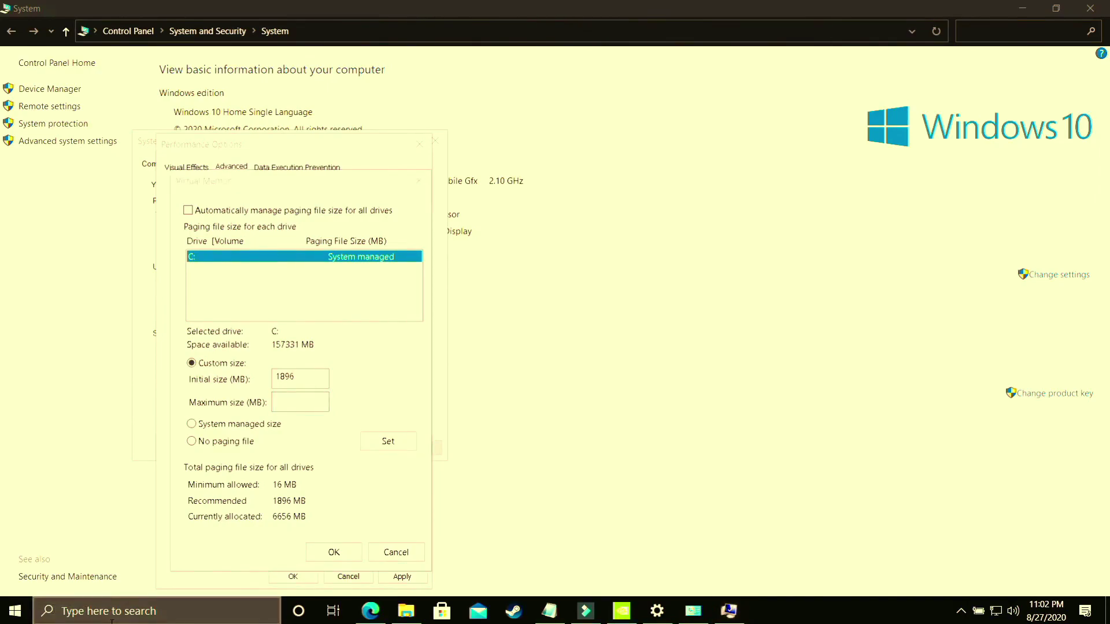
{"action": "type", "text": "calcu"}
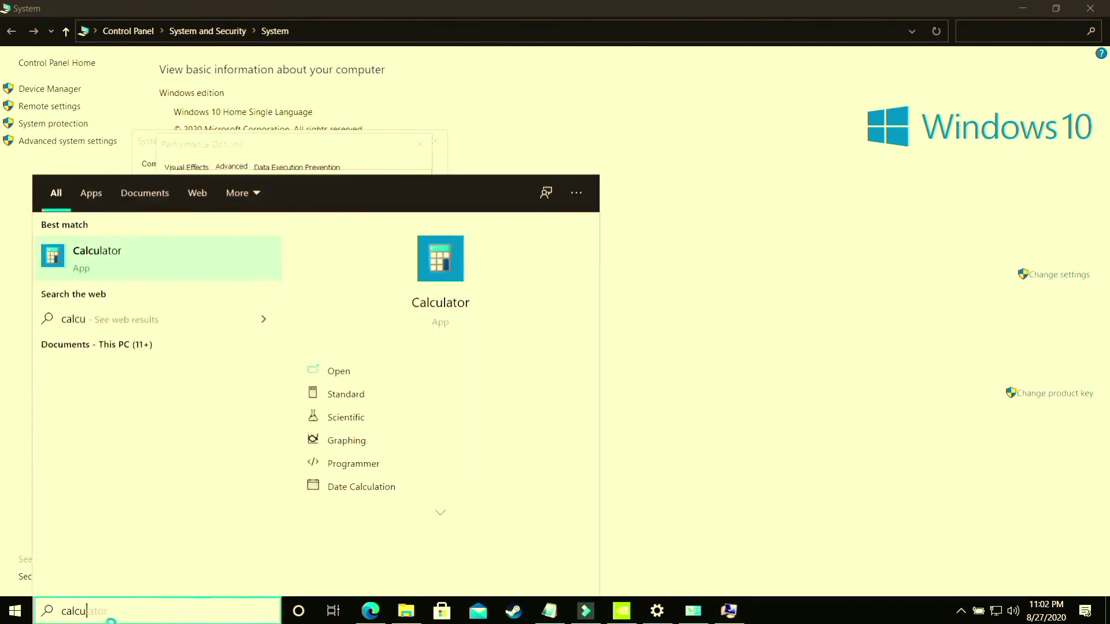
{"action": "left_click", "coordinate": [308, 234]}
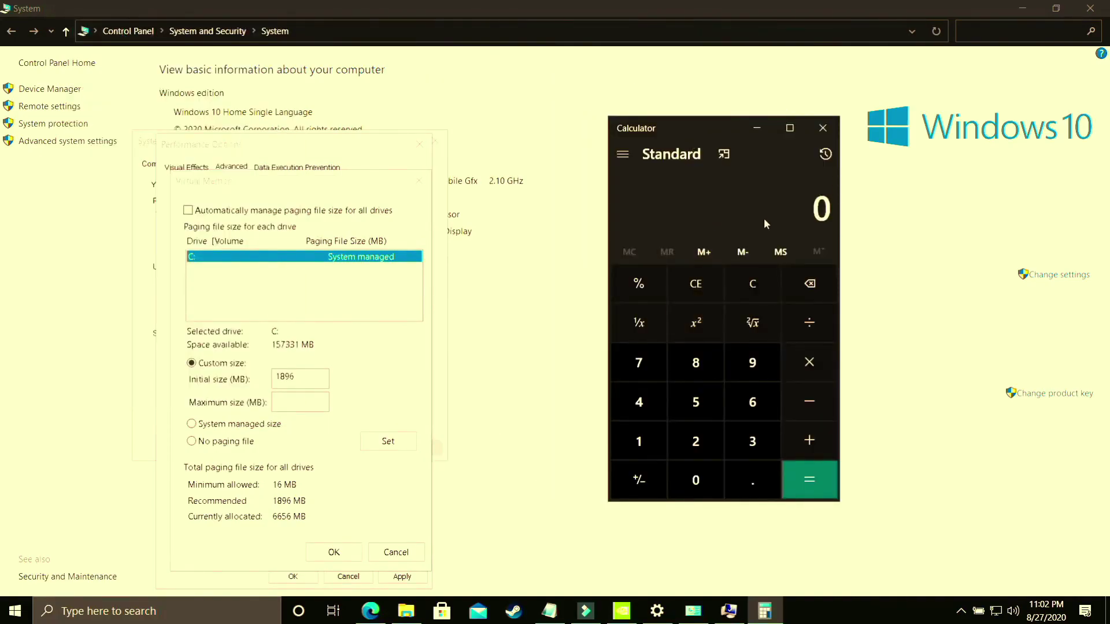
{"action": "type", "text": "8*102"}
{"action": "type", "text": "4"}
{"action": "key", "text": "Return"}
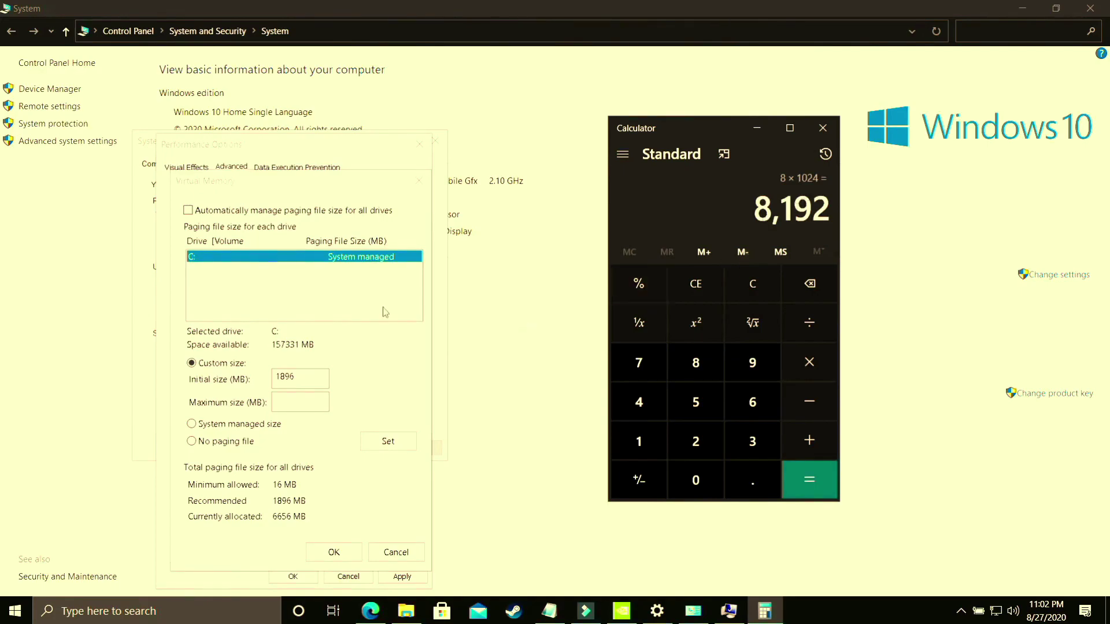
Step: Set the custom maximum paging file size for drive C: to 8192 MB
{"action": "left_click", "coordinate": [300, 402]}
{"action": "type", "text": "81"}
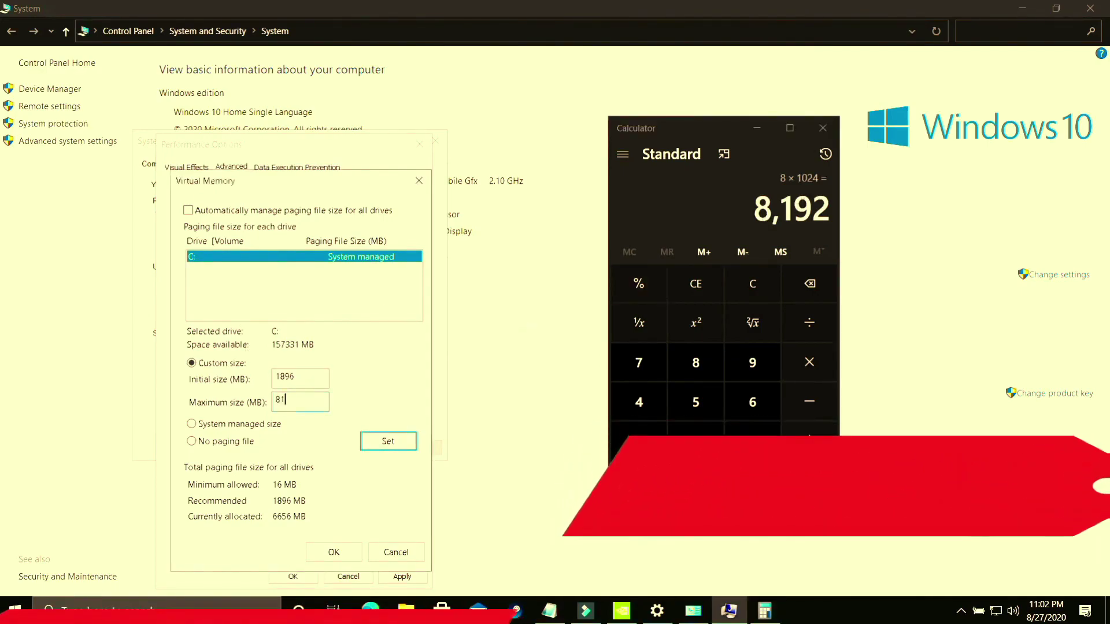
{"action": "type", "text": "92"}
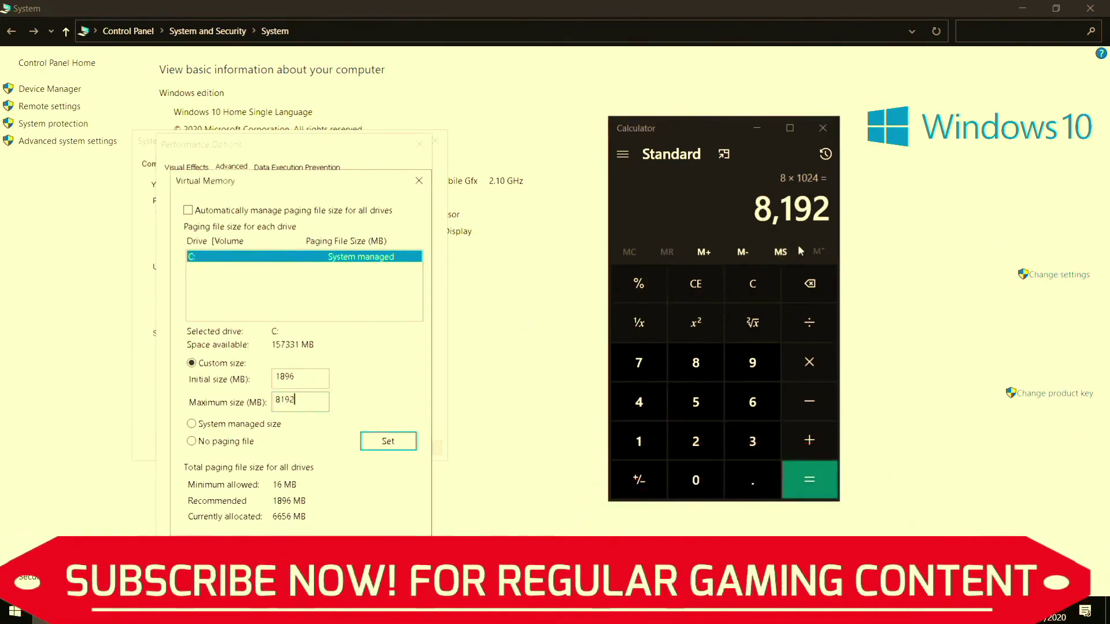
Step: Calculate 16 × 1024 and 12 × 1024 as example maximum sizes for other RAM amounts, and close Calculator
{"action": "left_click", "coordinate": [746, 286]}
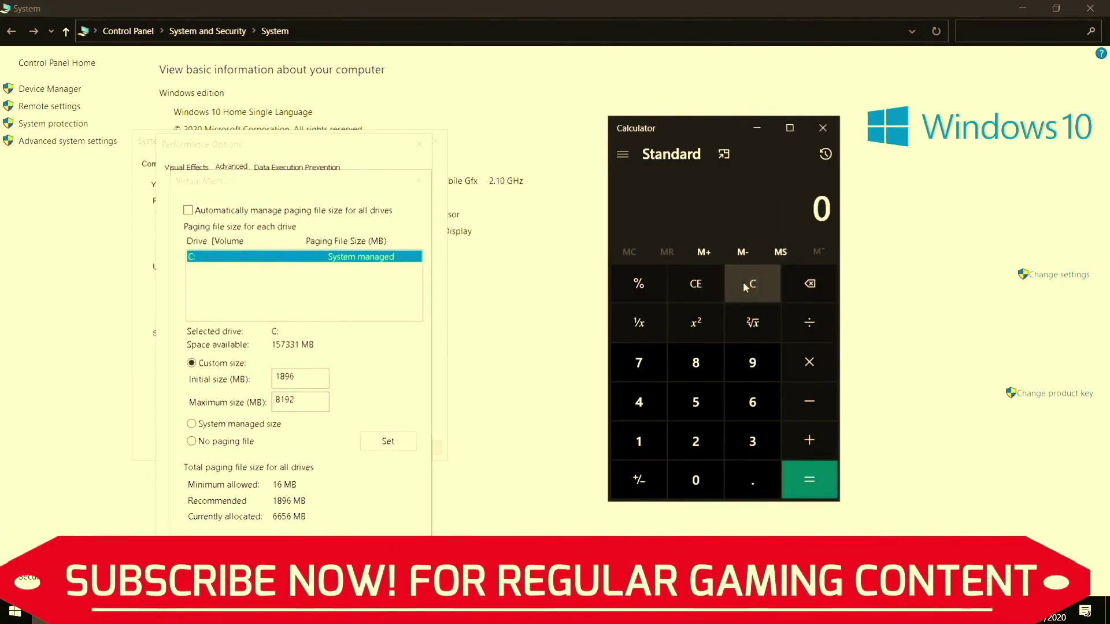
{"action": "type", "text": "16*1024"}
{"action": "key", "text": "Return"}
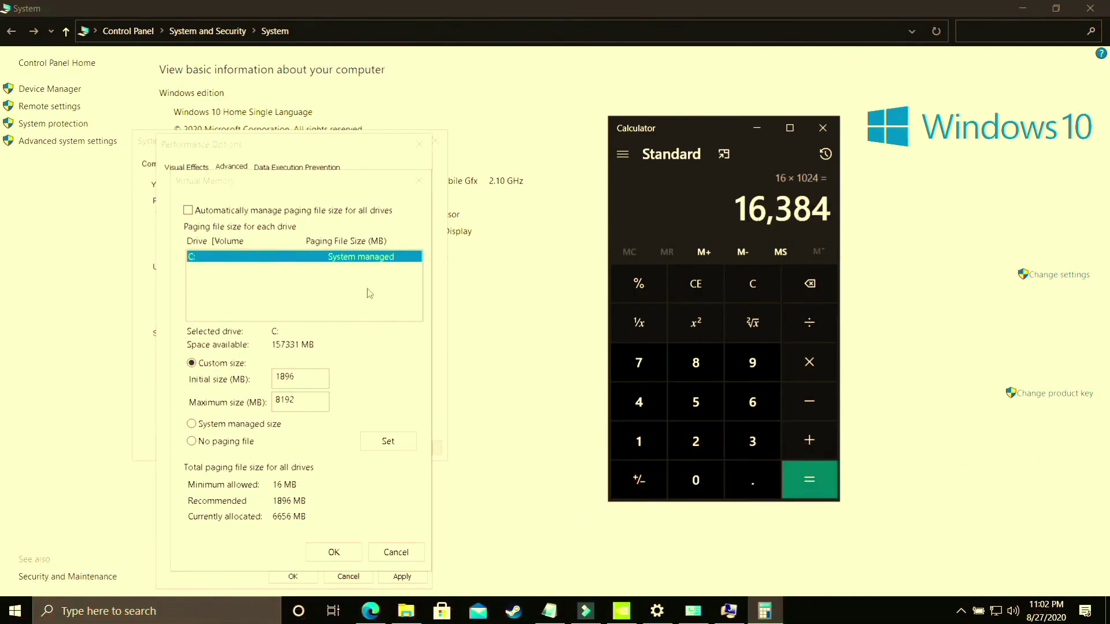
{"action": "double_click", "coordinate": [298, 401]}
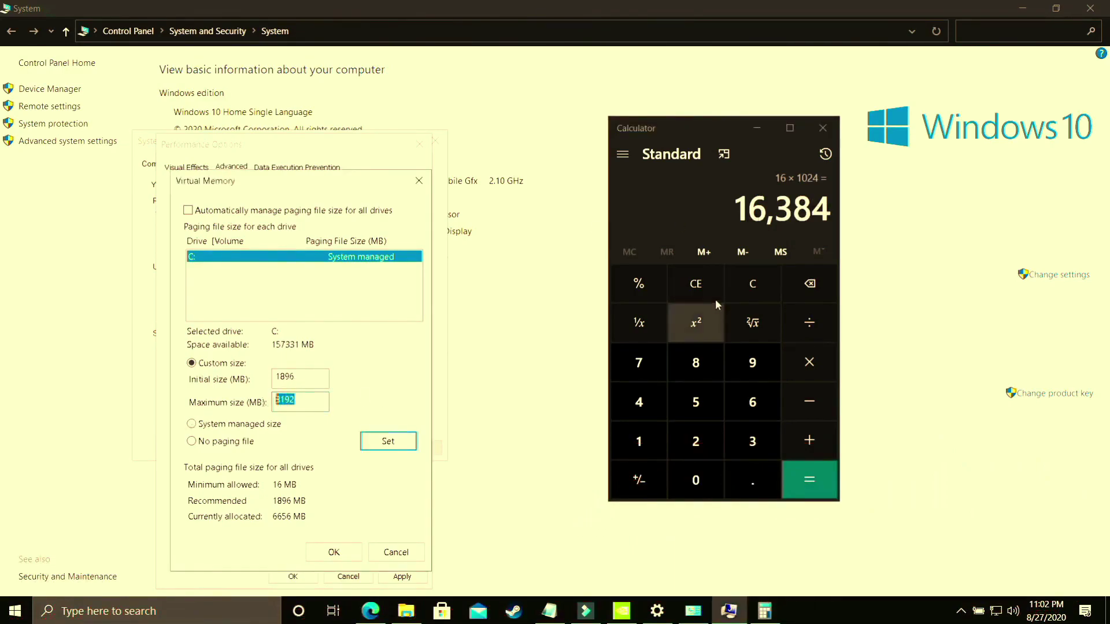
{"action": "left_click", "coordinate": [752, 292]}
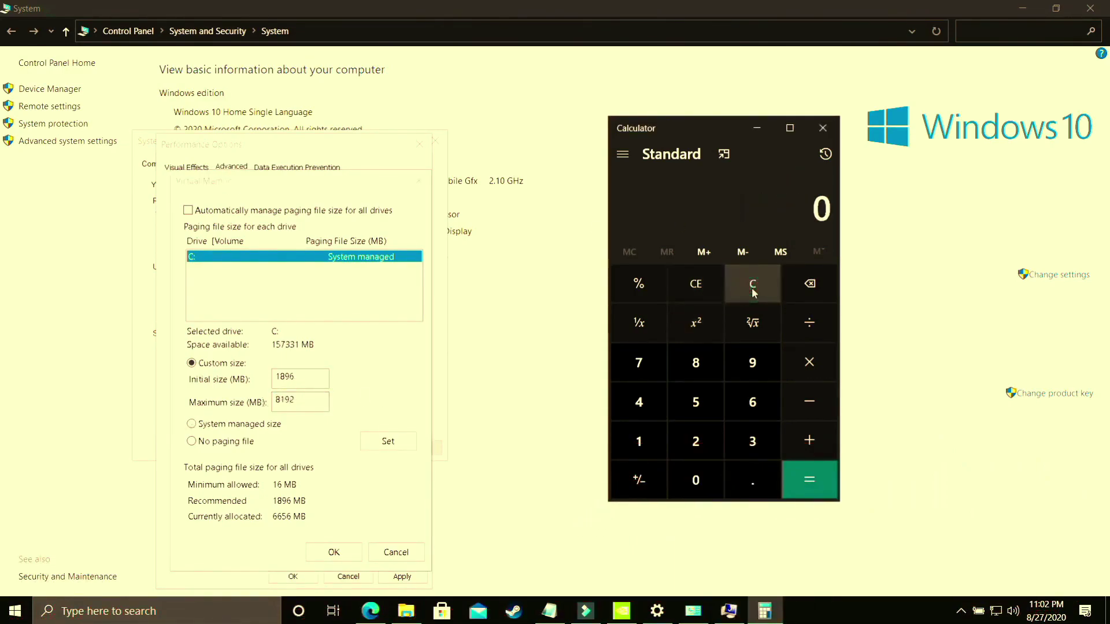
{"action": "type", "text": "12*1024"}
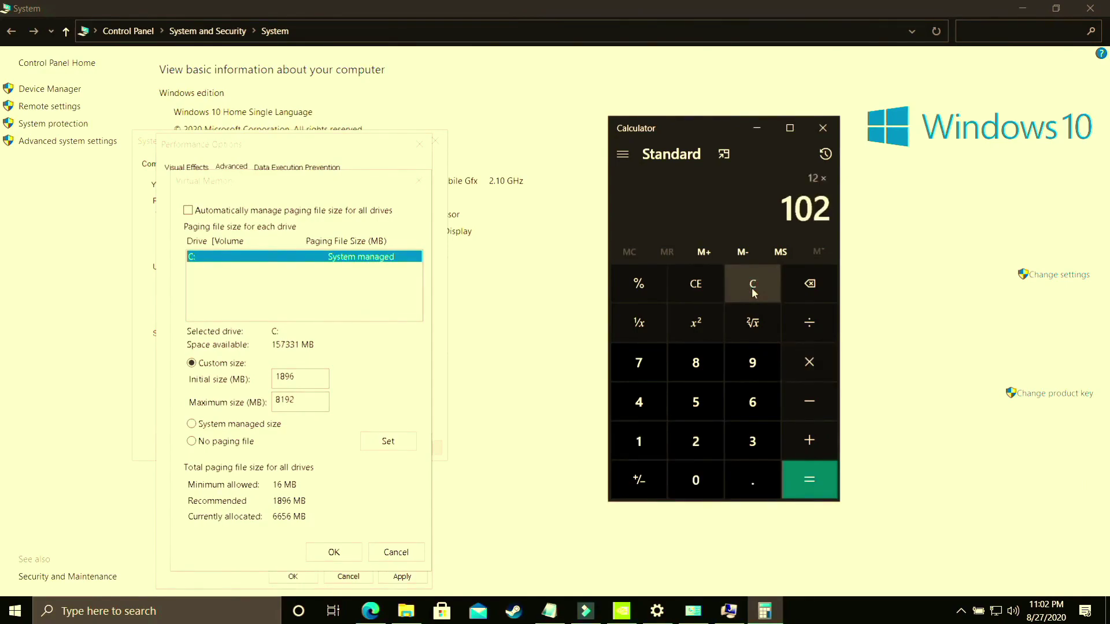
{"action": "key", "text": "Return"}
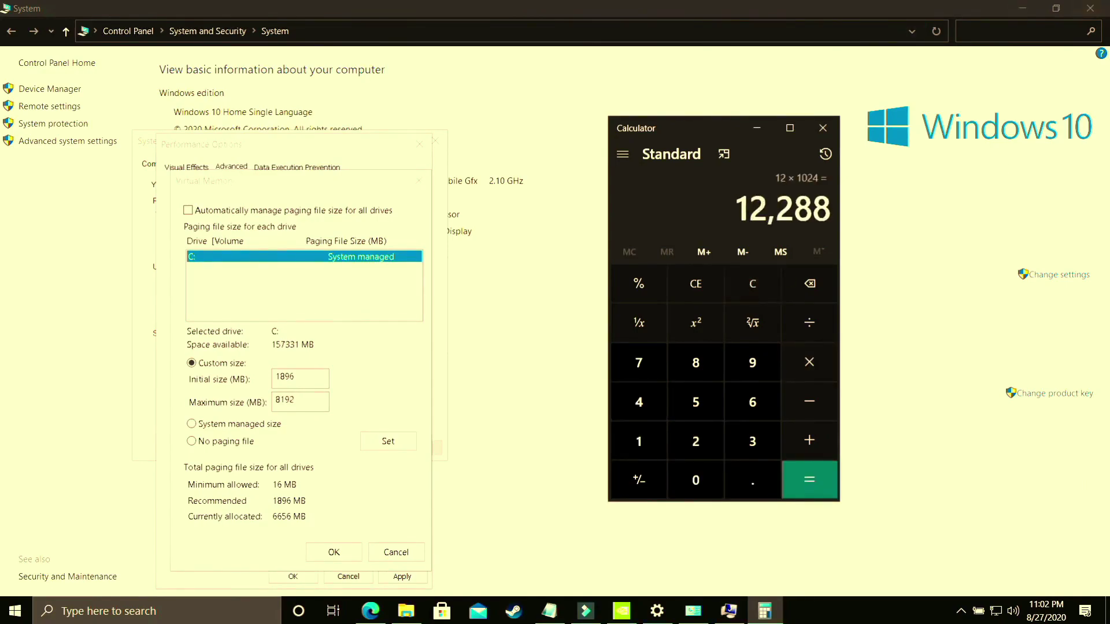
{"action": "double_click", "coordinate": [301, 400]}
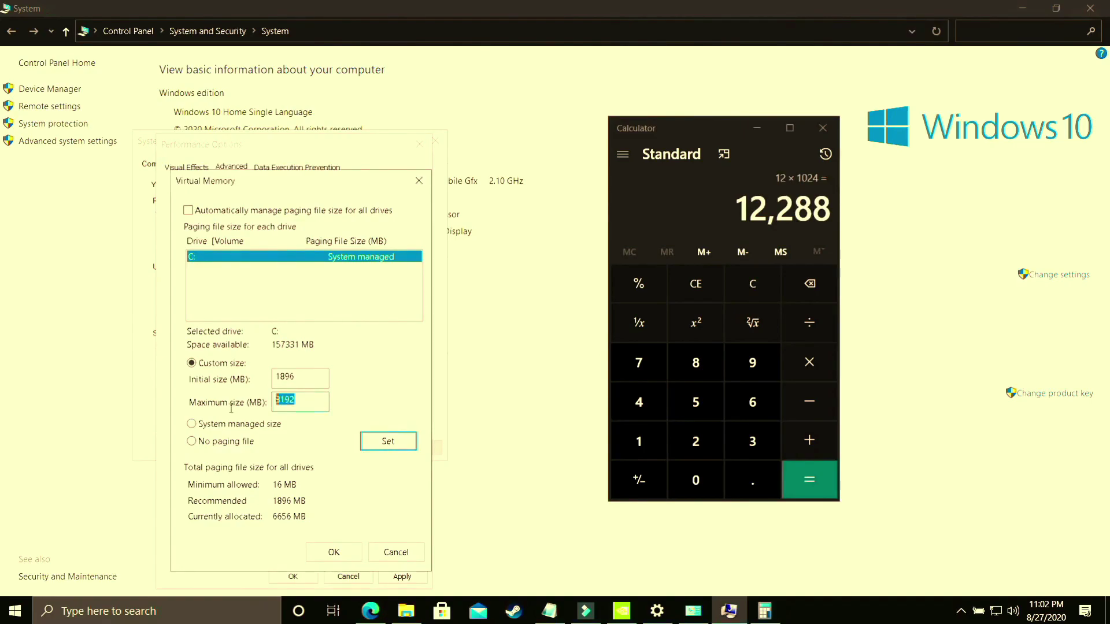
{"action": "left_click", "coordinate": [822, 128]}
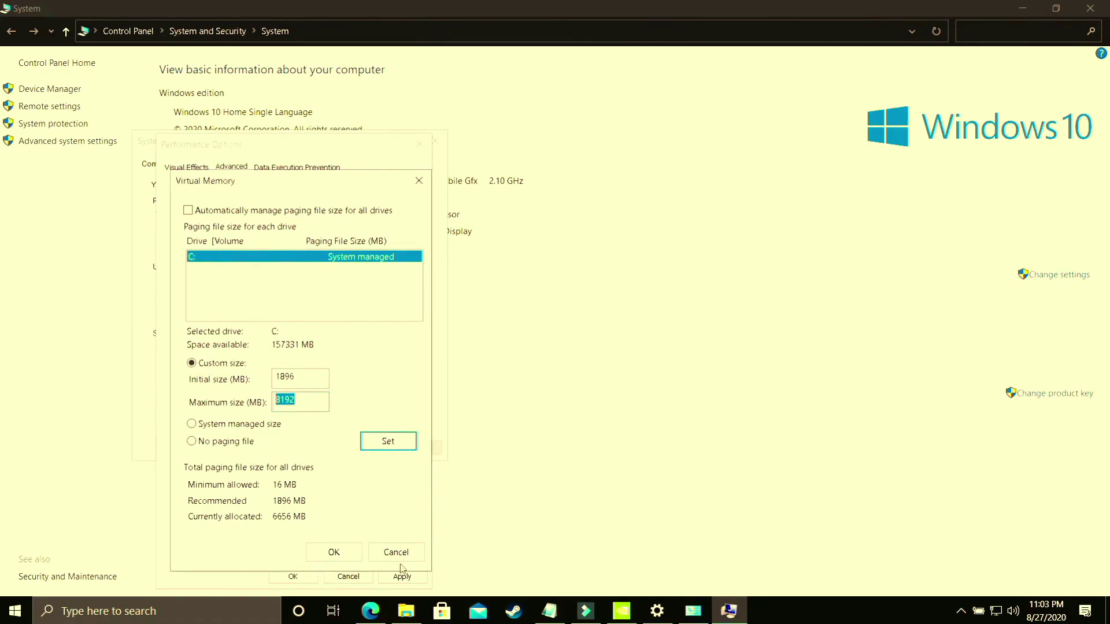
Step: Confirm the virtual memory dialog, apply and close the performance and system properties, and return to the desktop
{"action": "left_click", "coordinate": [341, 551]}
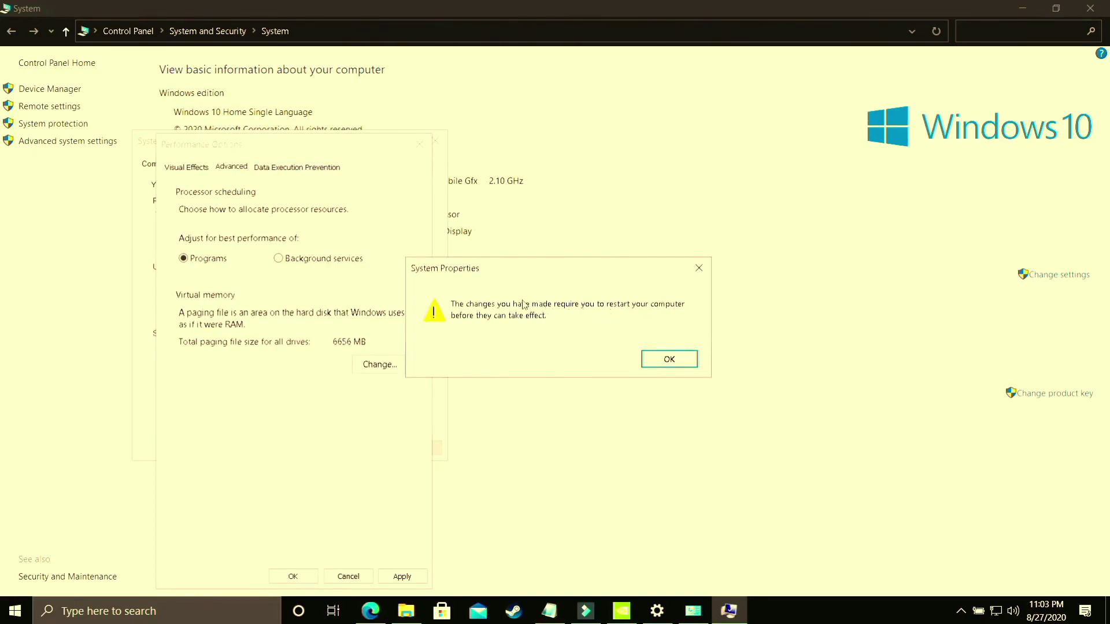
{"action": "left_click", "coordinate": [670, 361]}
{"action": "left_click", "coordinate": [416, 574]}
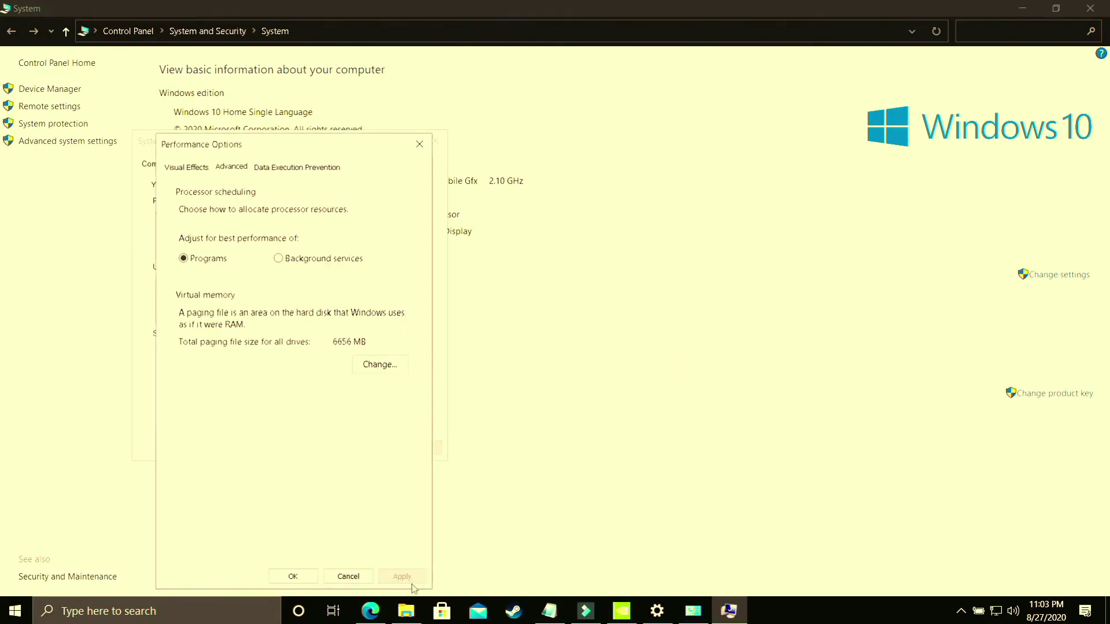
{"action": "left_click", "coordinate": [292, 577]}
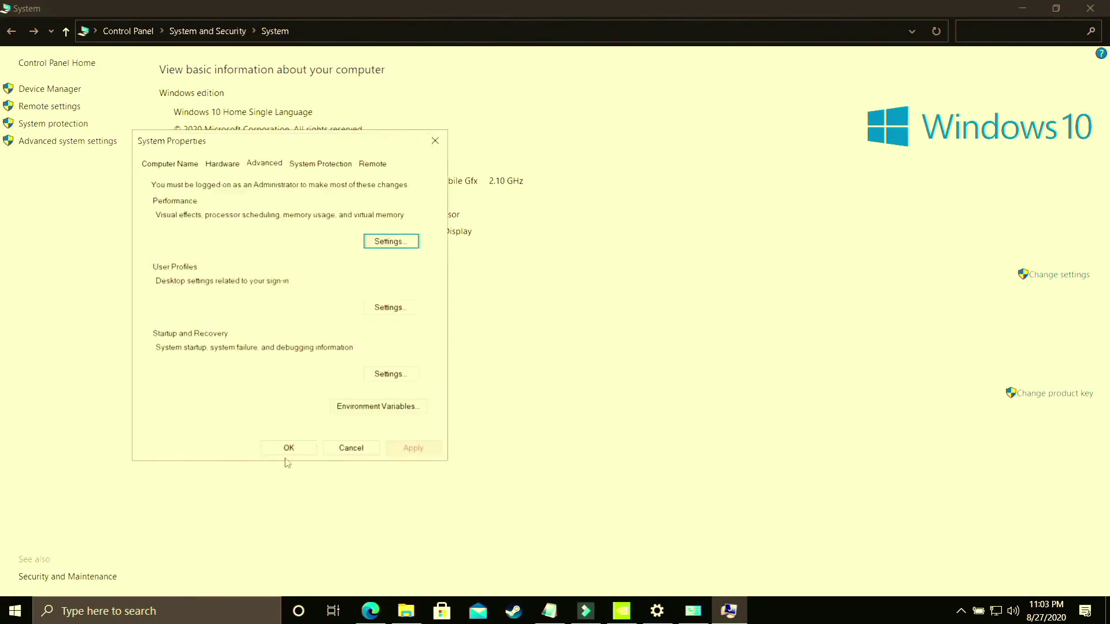
{"action": "left_click", "coordinate": [288, 448]}
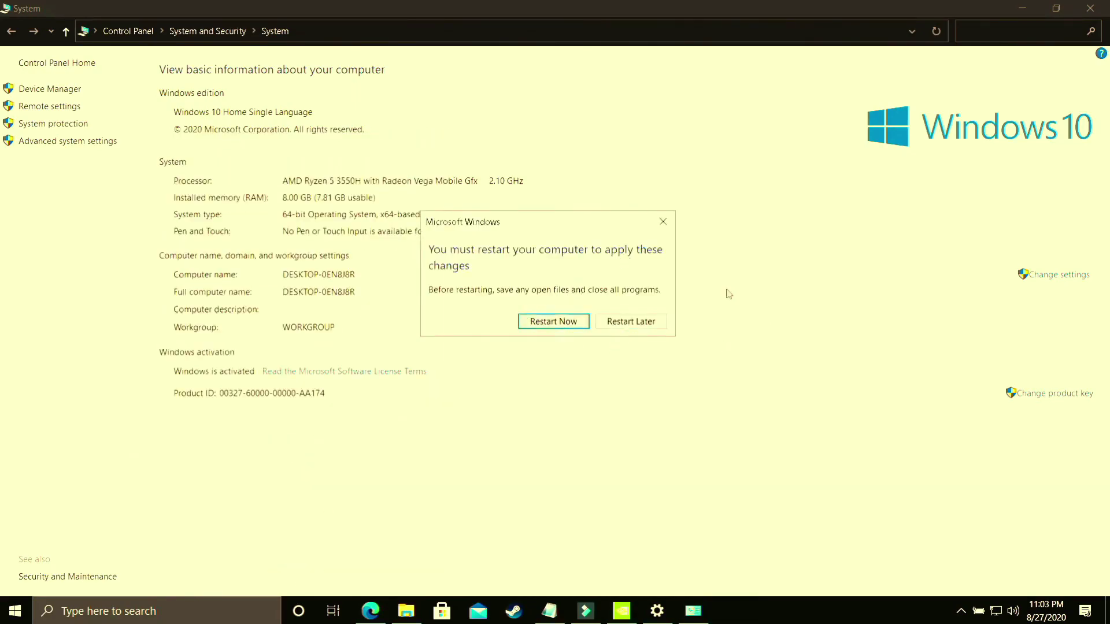
{"action": "key", "text": "super+d"}
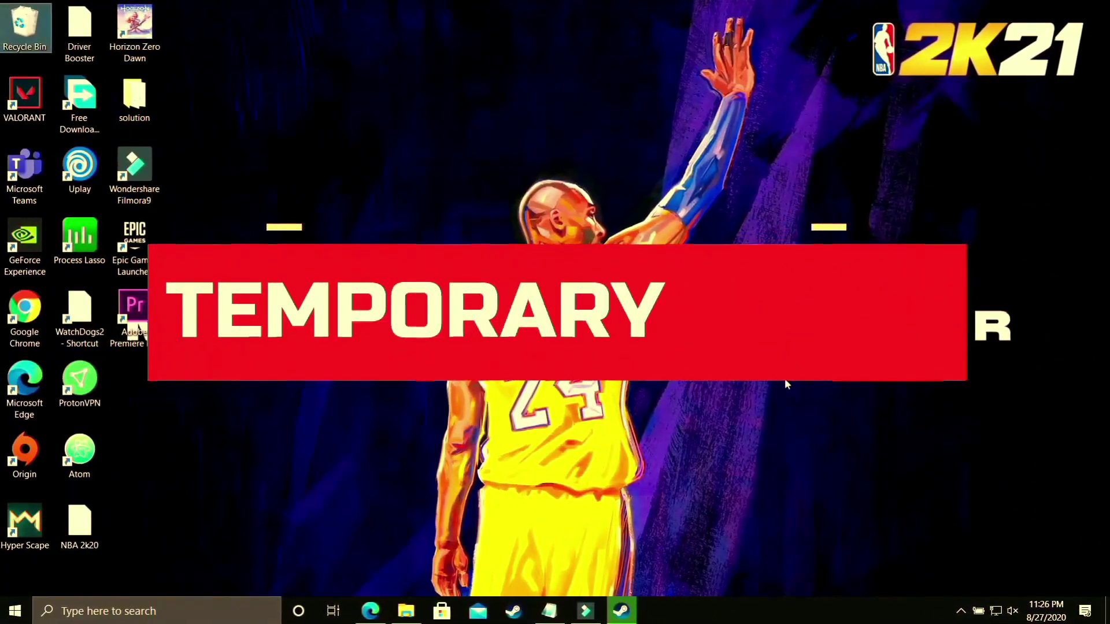
Step: Open the Windows Temp folder with the Run command temp and maximize its window
{"action": "left_click", "coordinate": [122, 610]}
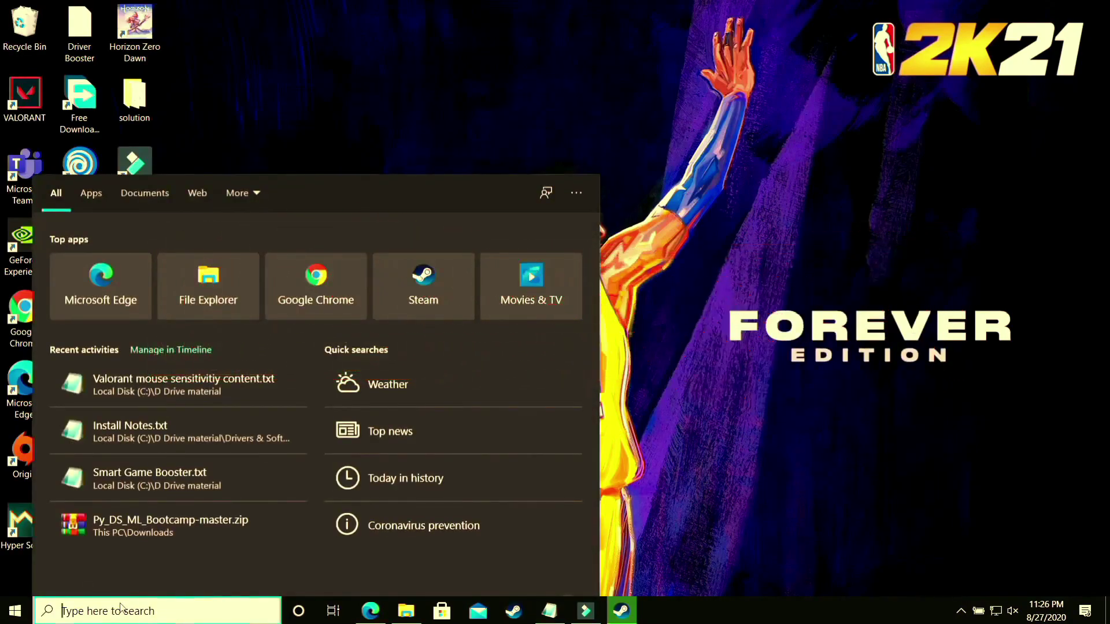
{"action": "type", "text": "run"}
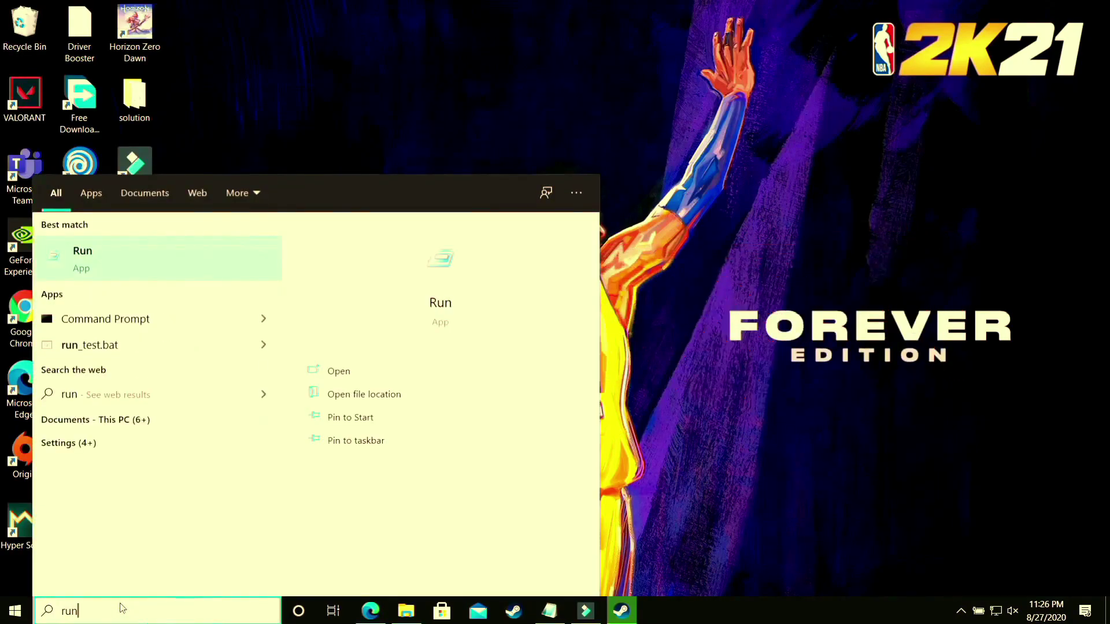
{"action": "left_click", "coordinate": [110, 257]}
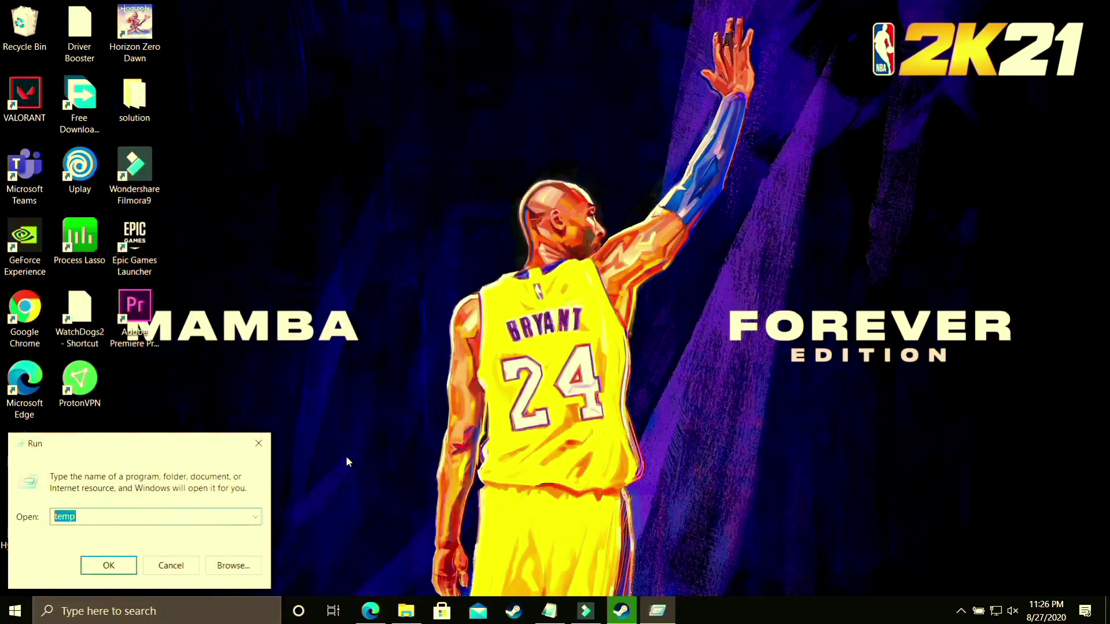
{"action": "key", "text": "Return"}
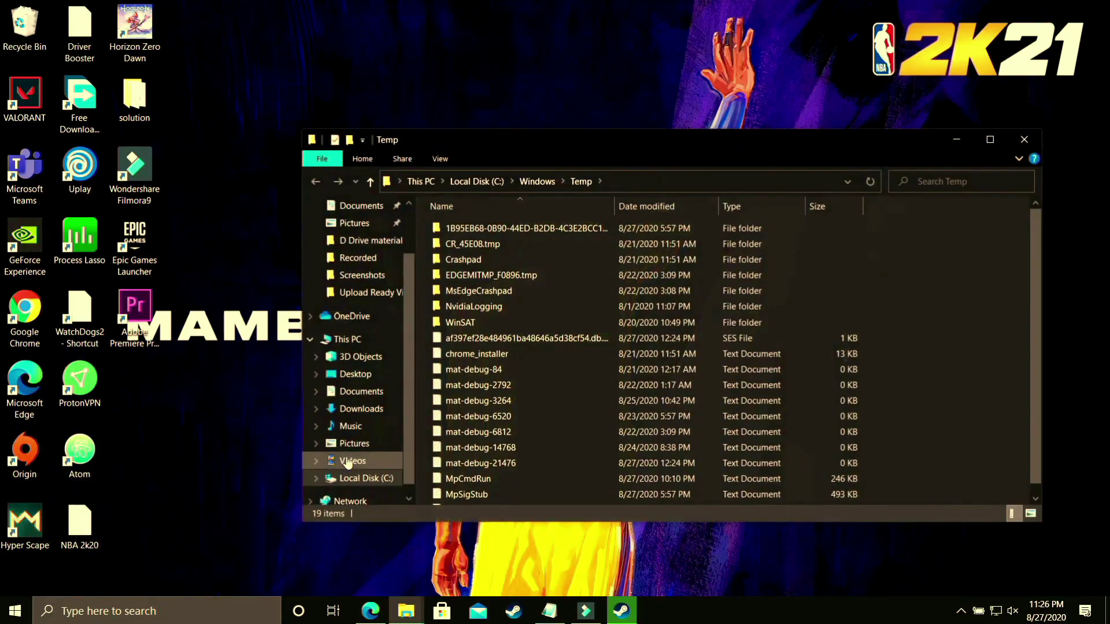
{"action": "double_click", "coordinate": [571, 139]}
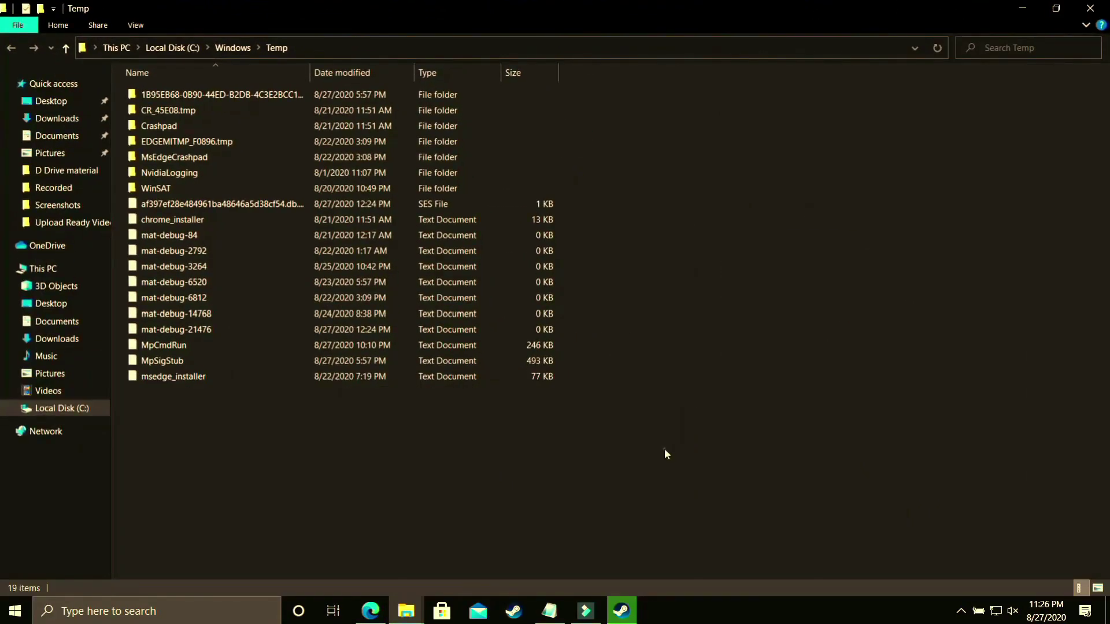
Step: Permanently delete everything in the Windows Temp folder, granting administrator permission for all items, and close the window
{"action": "key", "text": "ctrl+a"}
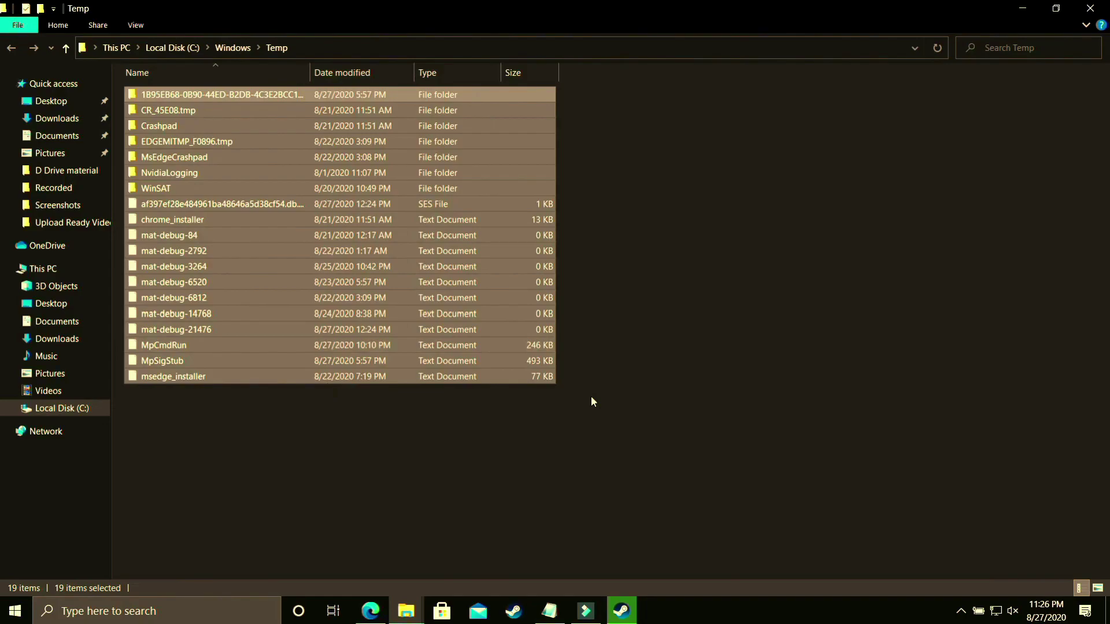
{"action": "key", "text": "shift+Delete"}
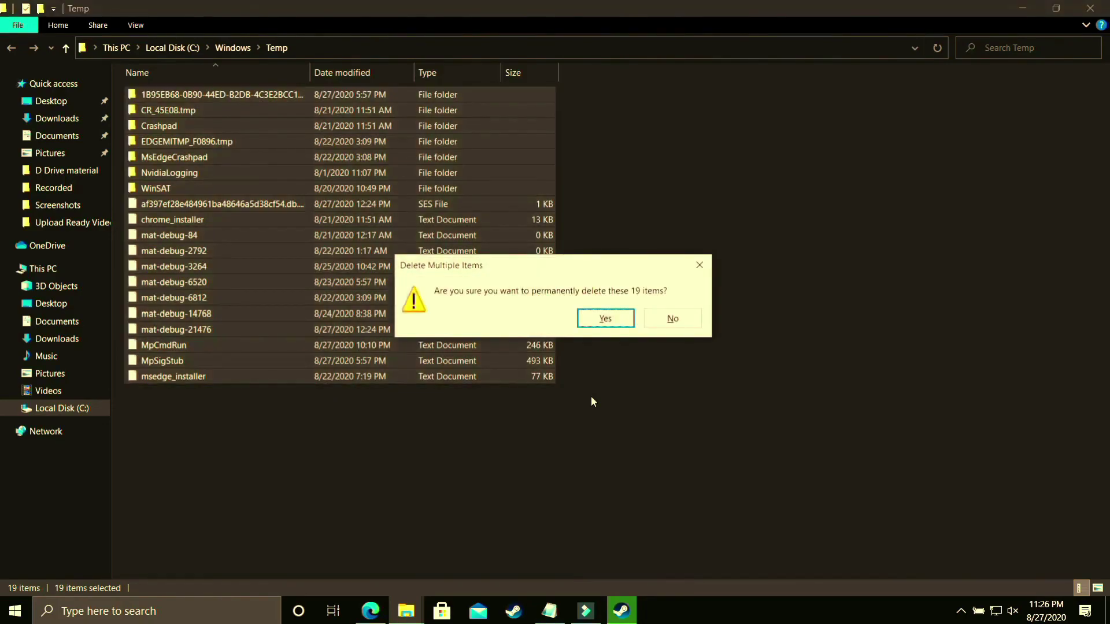
{"action": "key", "text": "Return"}
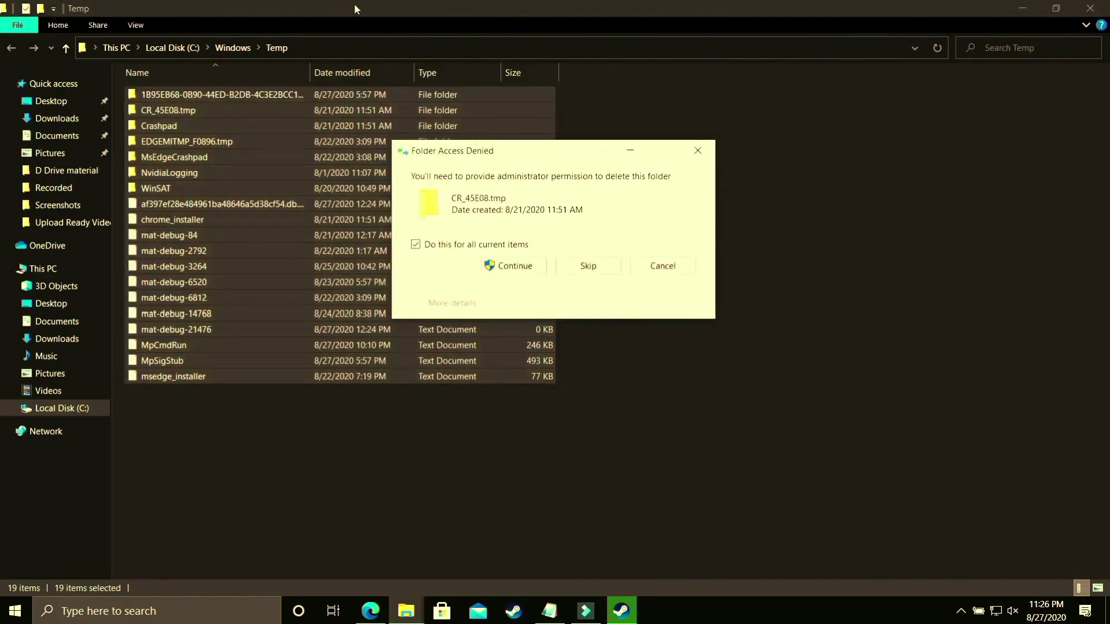
{"action": "left_click", "coordinate": [512, 267]}
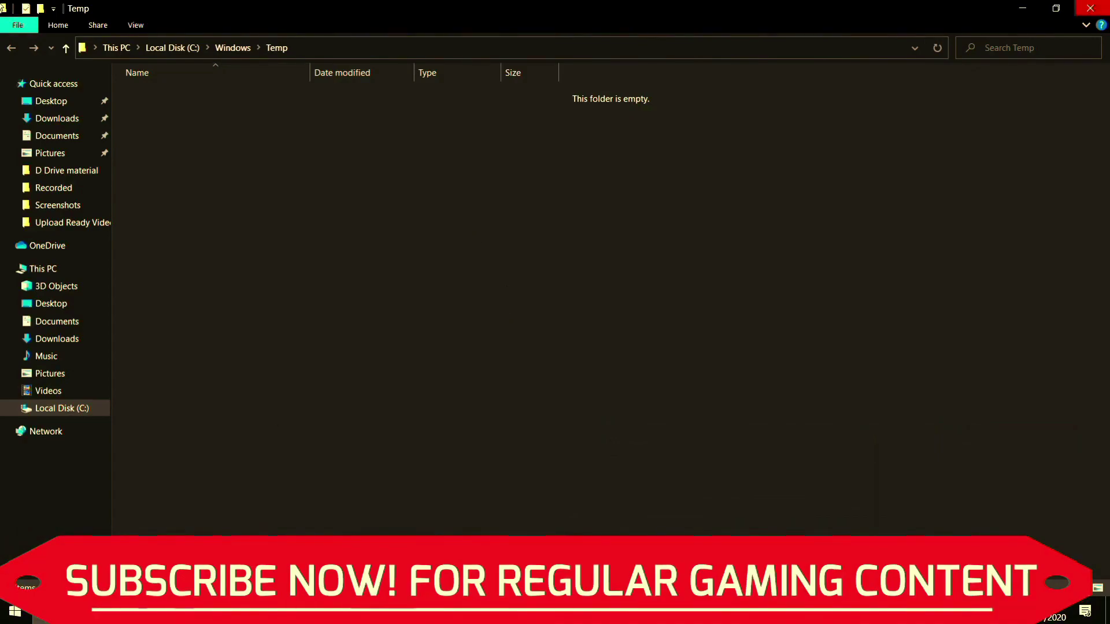
{"action": "left_click", "coordinate": [1091, 8]}
Step: Open the user account's local Temp folder with the Run command %temp%
{"action": "left_click", "coordinate": [36, 611]}
{"action": "type", "text": "run"}
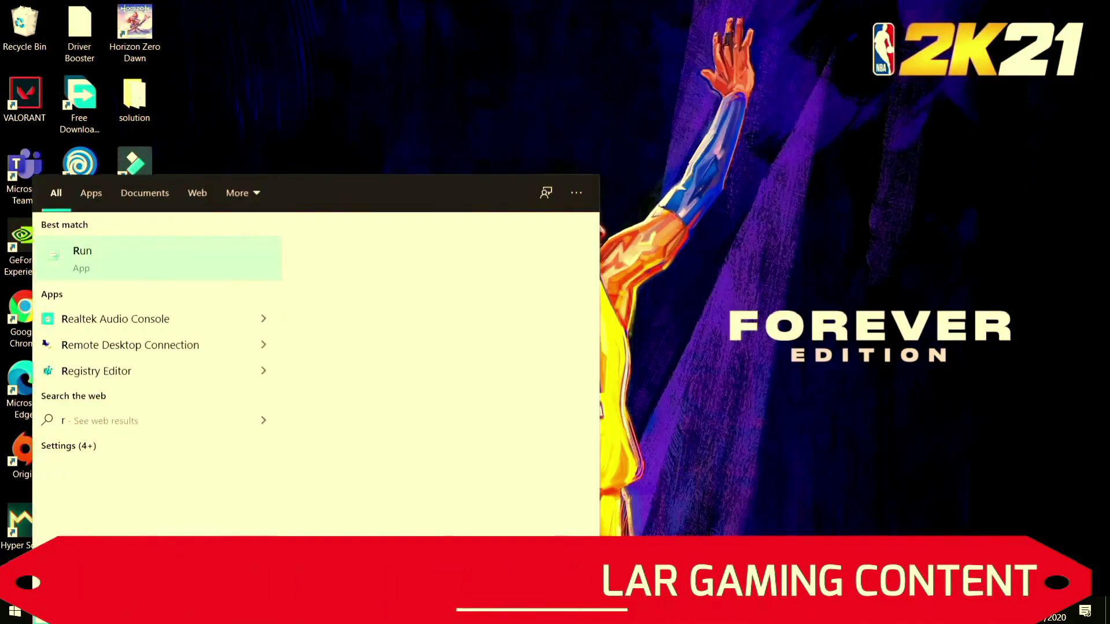
{"action": "left_click", "coordinate": [94, 262]}
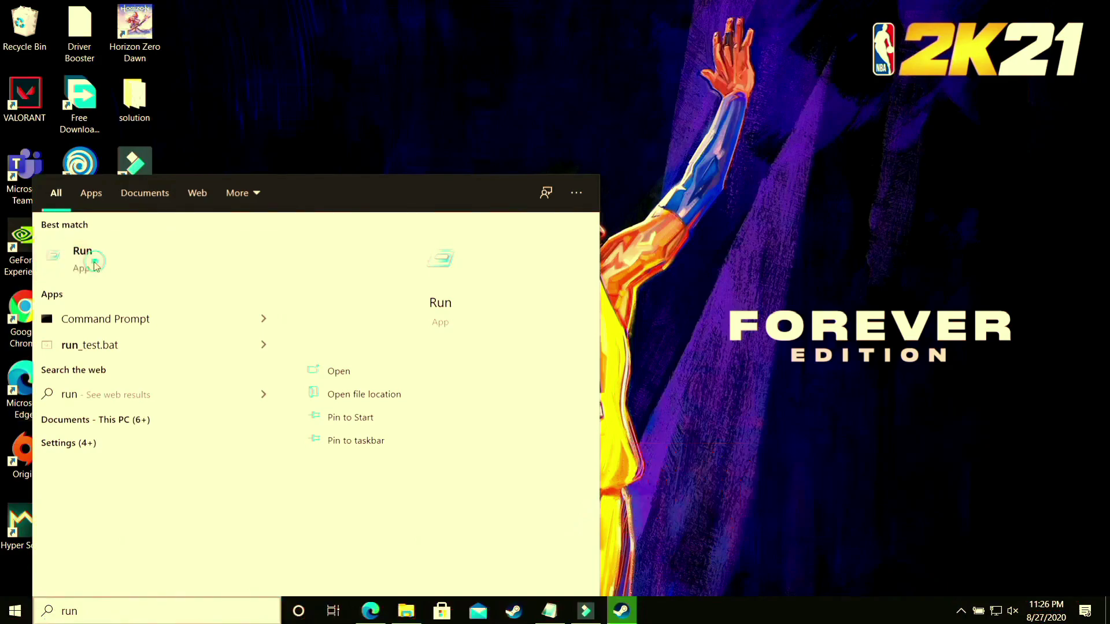
{"action": "type", "text": "%"}
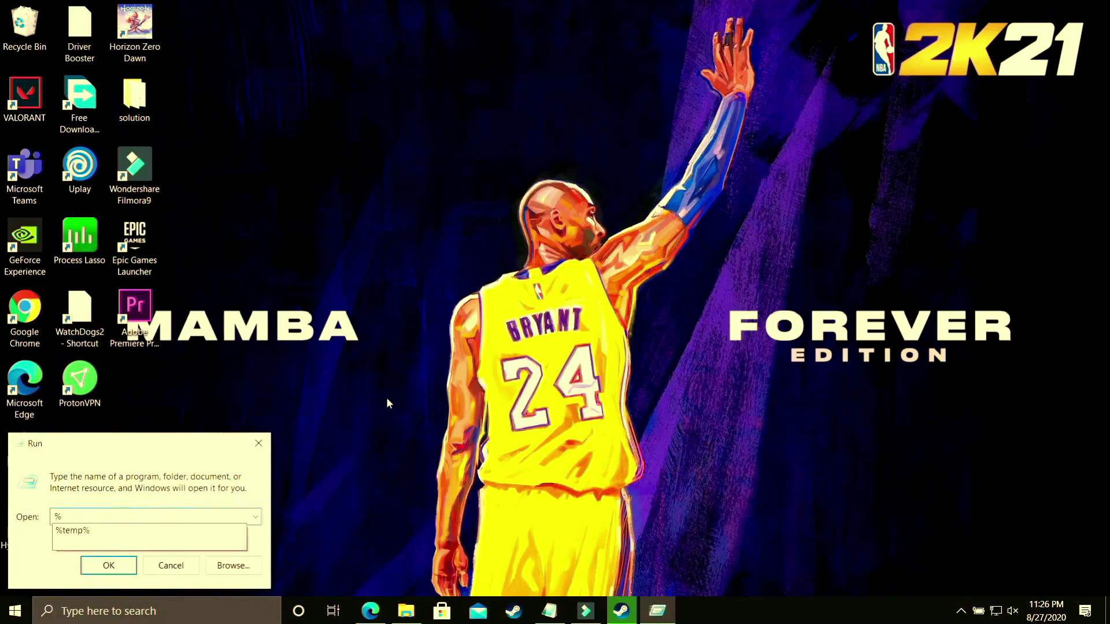
{"action": "type", "text": "temp%"}
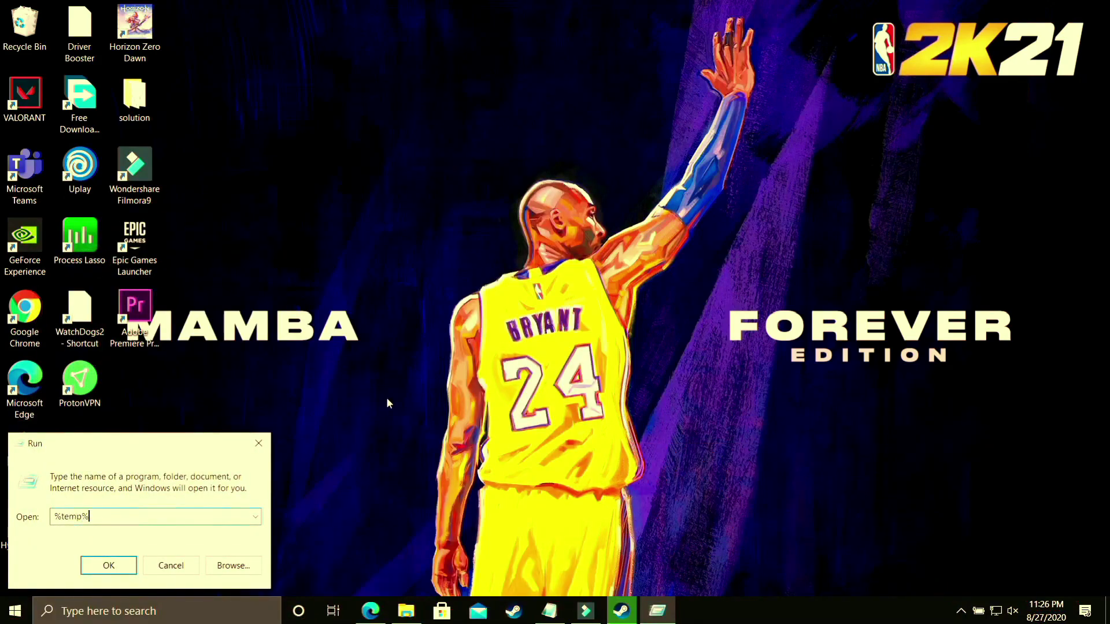
{"action": "left_click", "coordinate": [110, 565]}
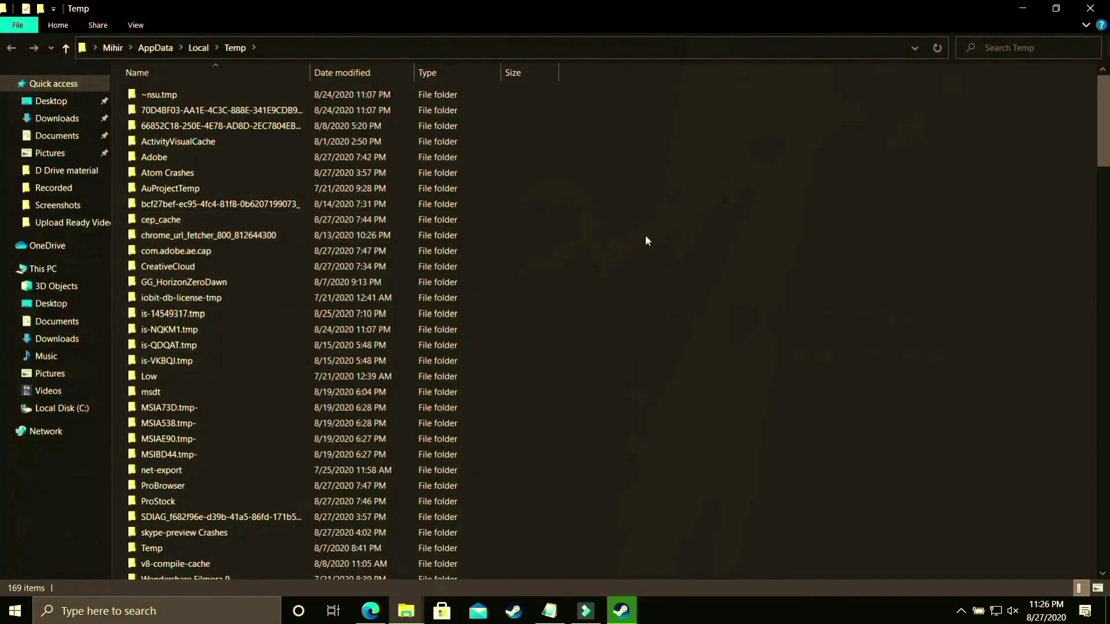
Step: Permanently delete all items in the user's local Temp folder, skipping every item that cannot be removed
{"action": "key", "text": "ctrl+a"}
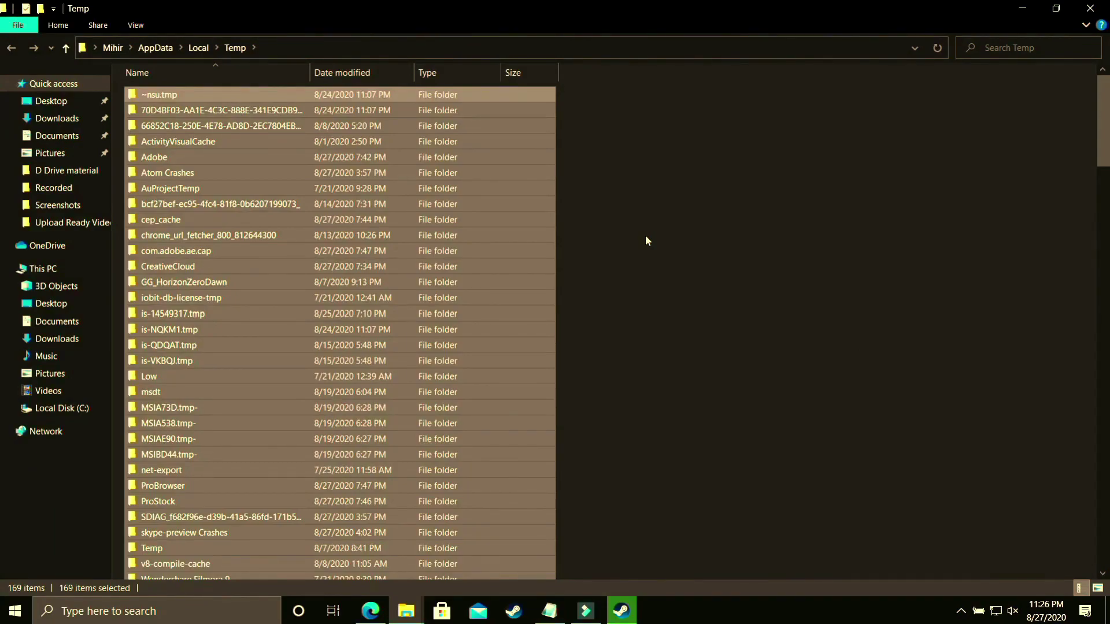
{"action": "key", "text": "shift+Delete"}
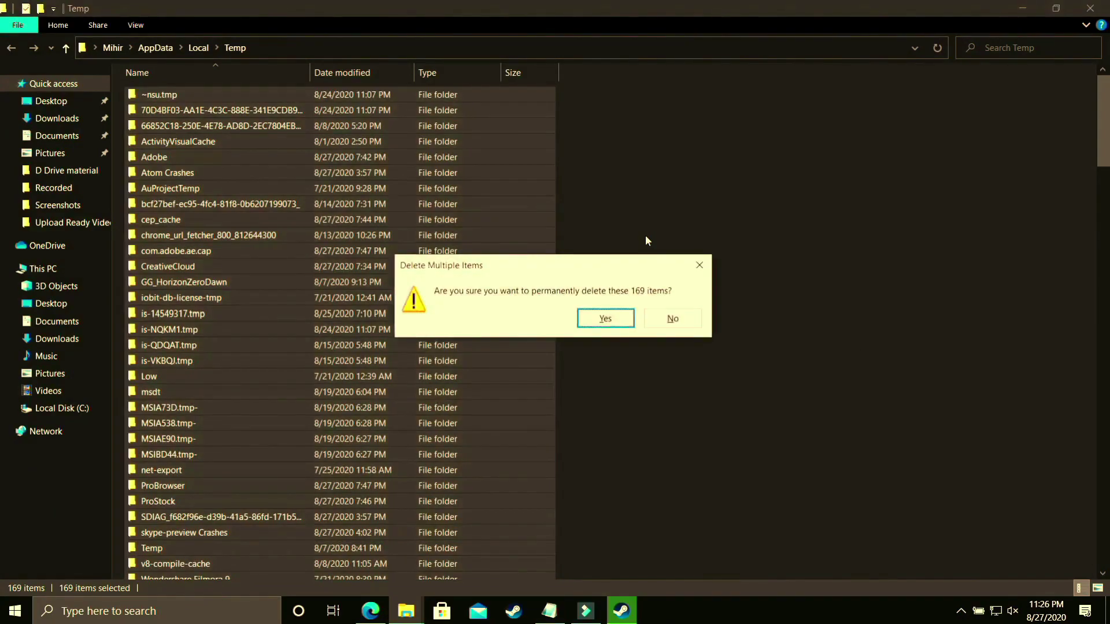
{"action": "key", "text": "Return"}
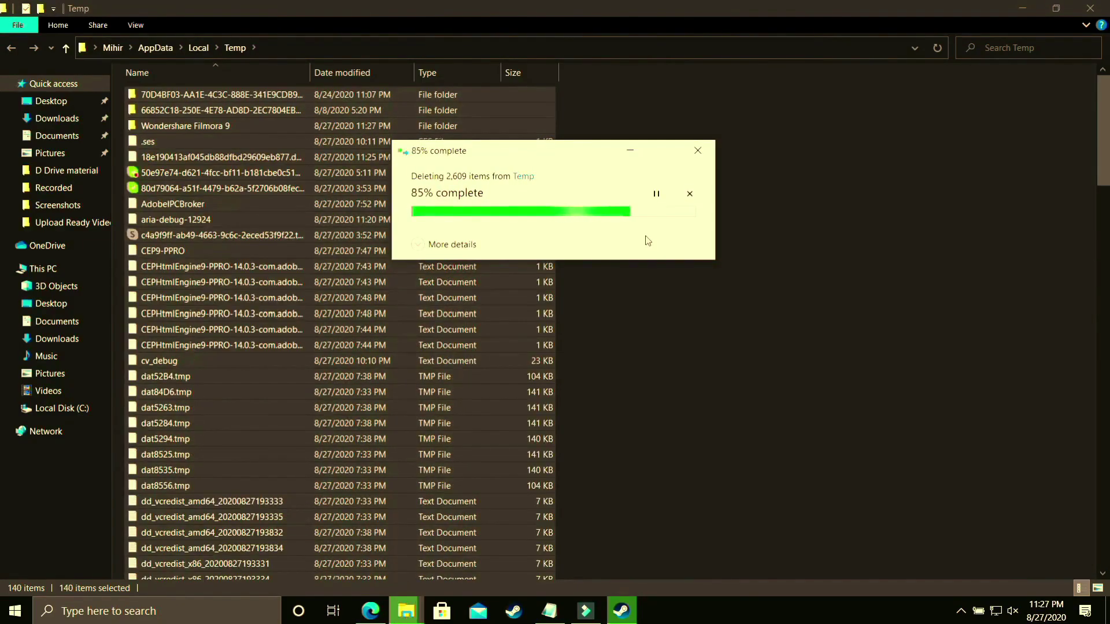
{"action": "left_click", "coordinate": [469, 289]}
{"action": "left_click", "coordinate": [587, 310]}
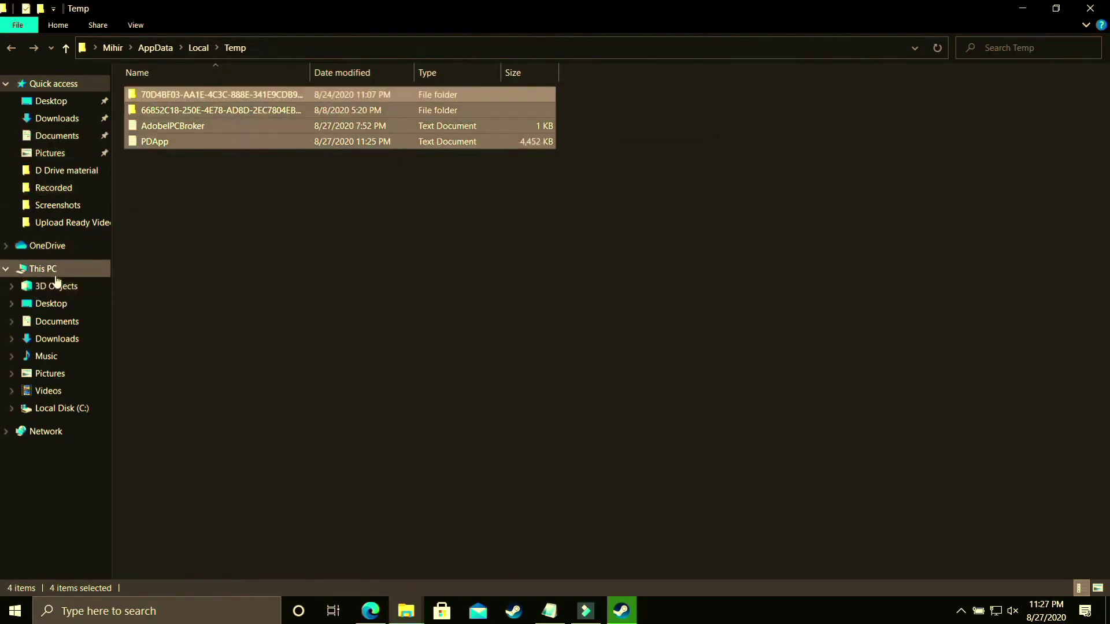
Step: Open the Prefetch folder inside the Windows folder on Local Disk (C:), granting permission to access it
{"action": "left_click", "coordinate": [46, 270]}
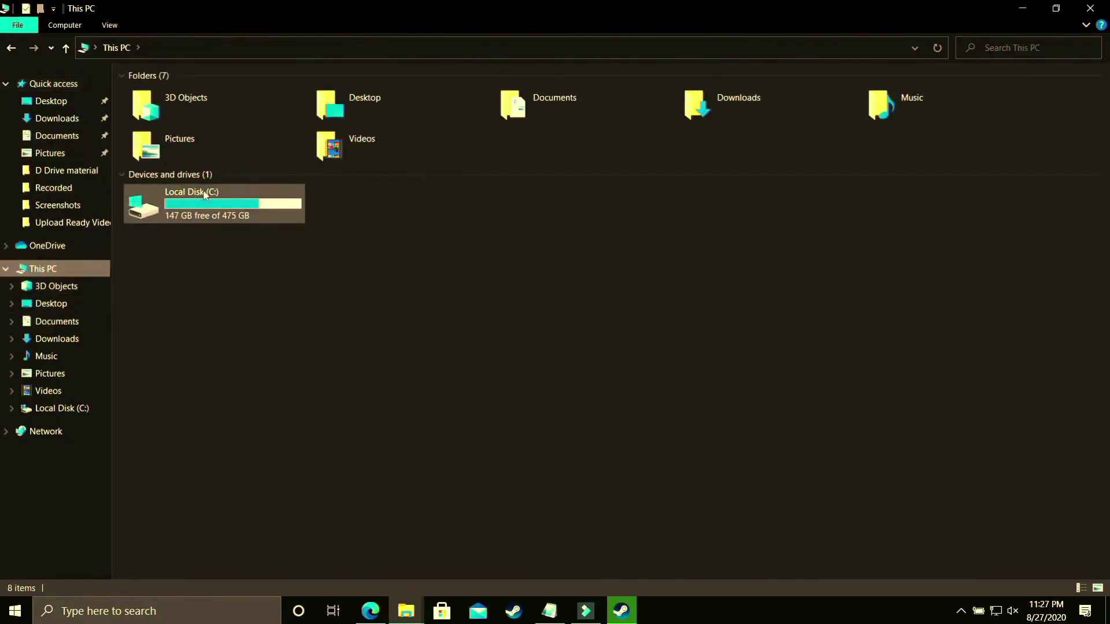
{"action": "double_click", "coordinate": [204, 195]}
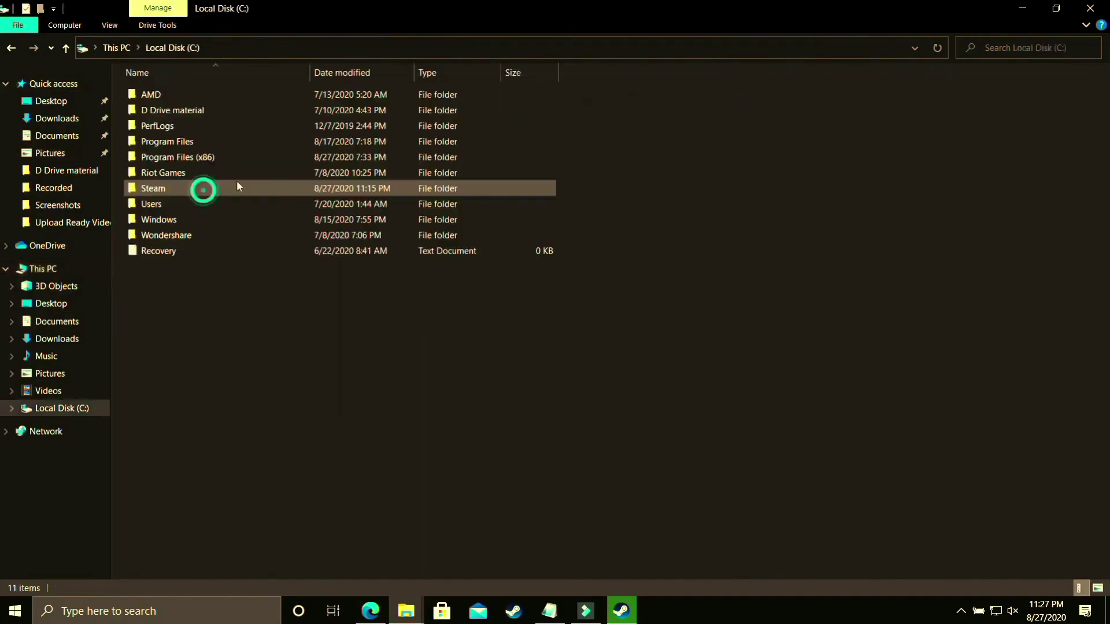
{"action": "double_click", "coordinate": [213, 220]}
{"action": "left_click", "coordinate": [342, 304]}
{"action": "type", "text": "pre"}
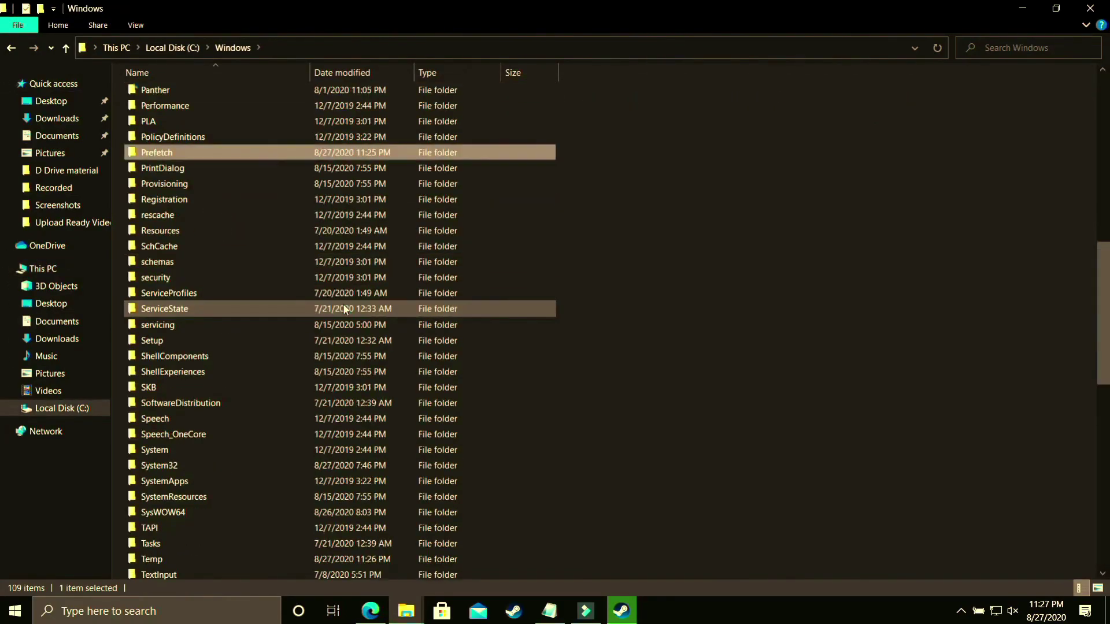
{"action": "left_click", "coordinate": [171, 157]}
{"action": "double_click", "coordinate": [171, 159]}
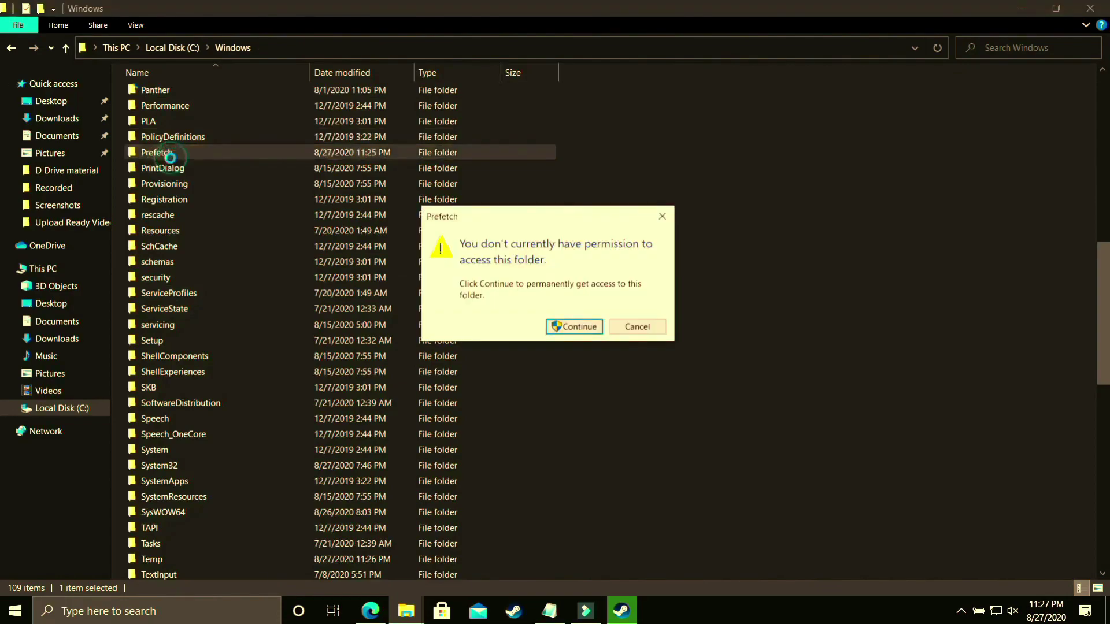
{"action": "left_click", "coordinate": [581, 325]}
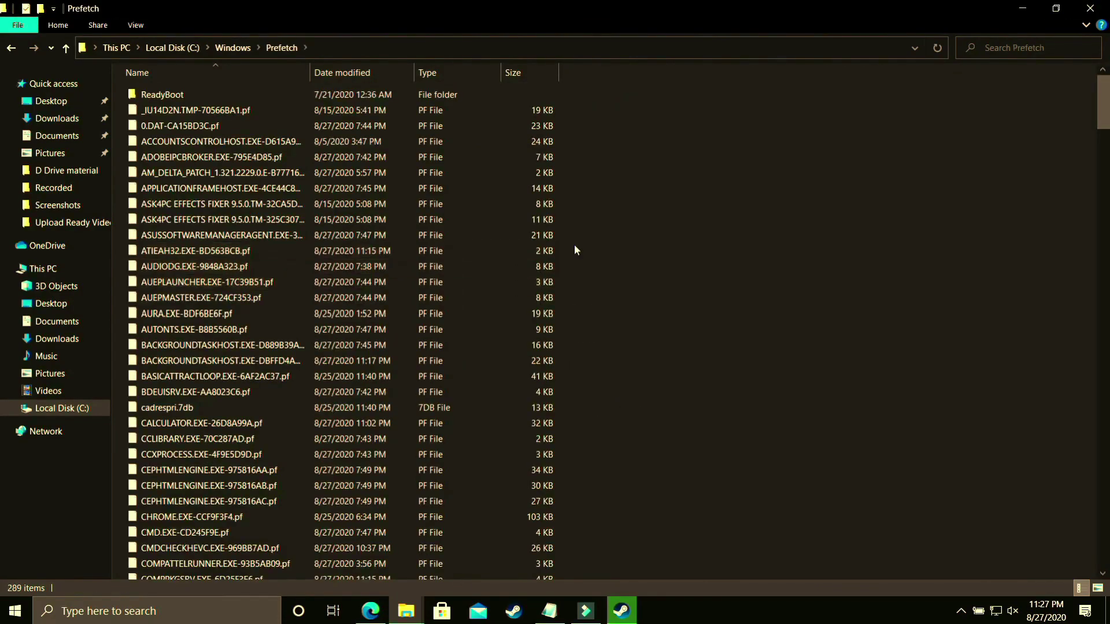
Step: Permanently delete all items in the Prefetch folder, including ReadyBoot, skipping every item that cannot be removed
{"action": "key", "text": "ctrl+a"}
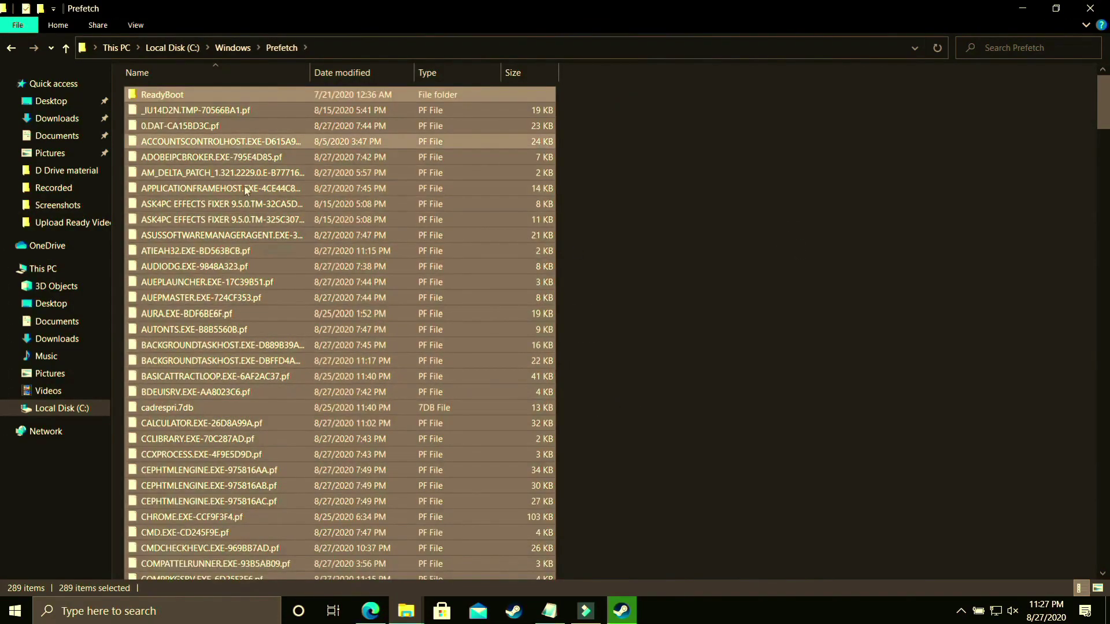
{"action": "left_click", "coordinate": [185, 95], "text": "ctrl"}
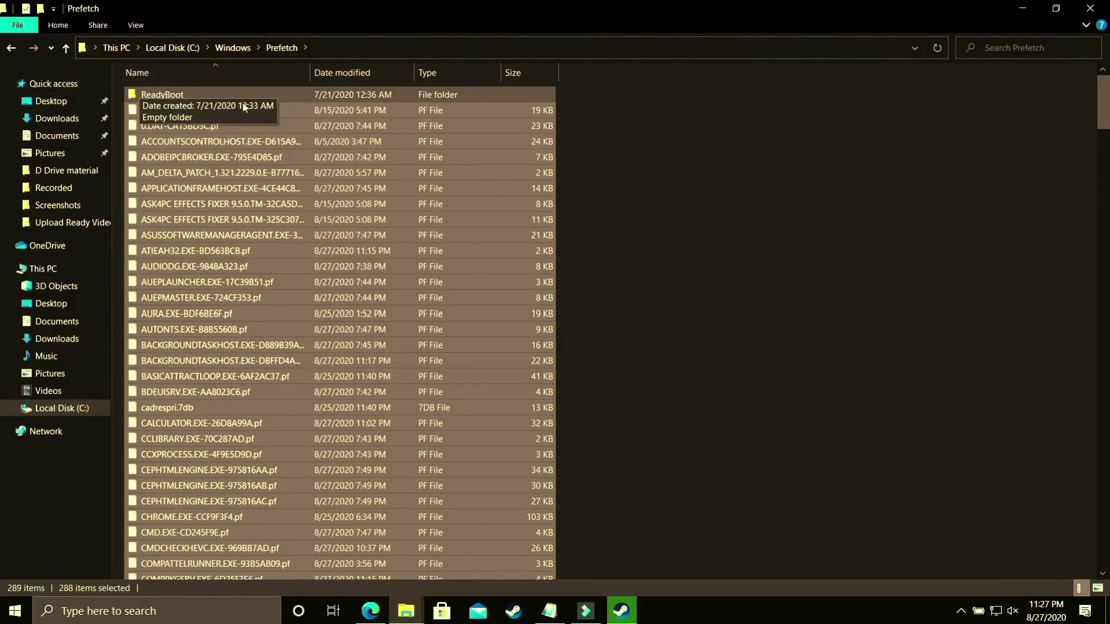
{"action": "key", "text": "ctrl+a"}
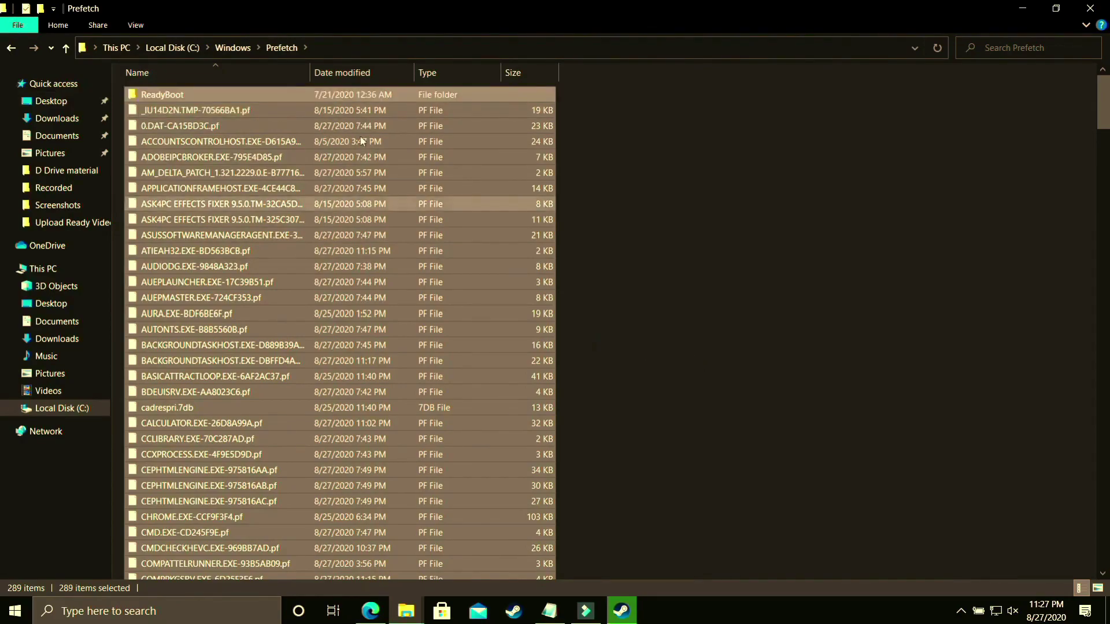
{"action": "key", "text": "shift+Delete"}
{"action": "key", "text": "Return"}
{"action": "left_click", "coordinate": [481, 279]}
{"action": "left_click", "coordinate": [585, 299]}
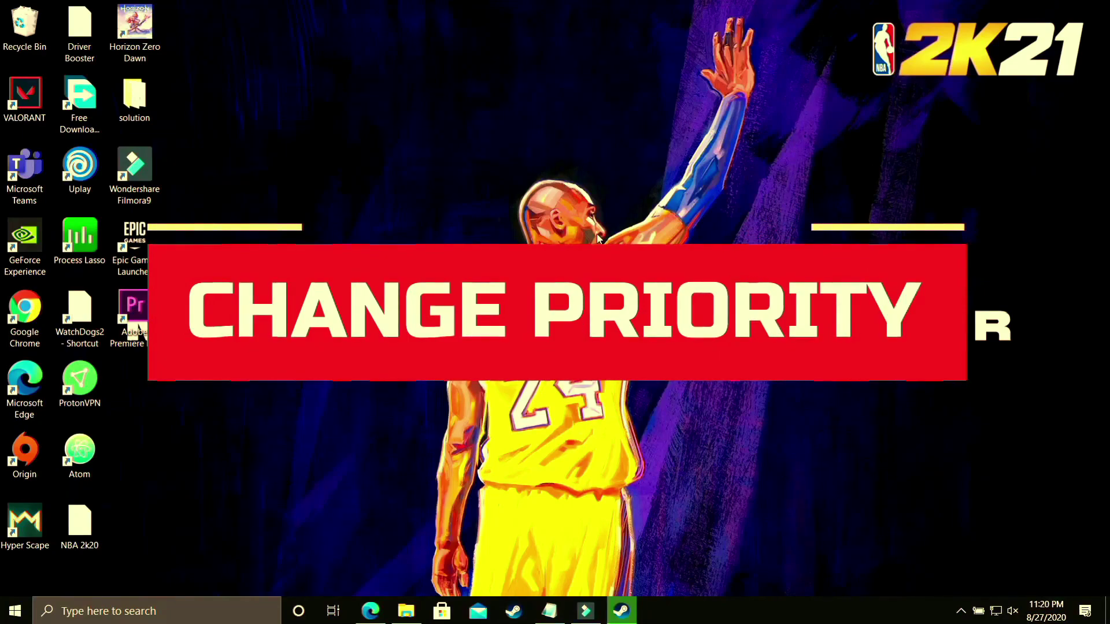
Step: Switch to Steam, launch NBA 2K20 from the library, and minimize the Steam window
{"action": "left_click", "coordinate": [621, 611]}
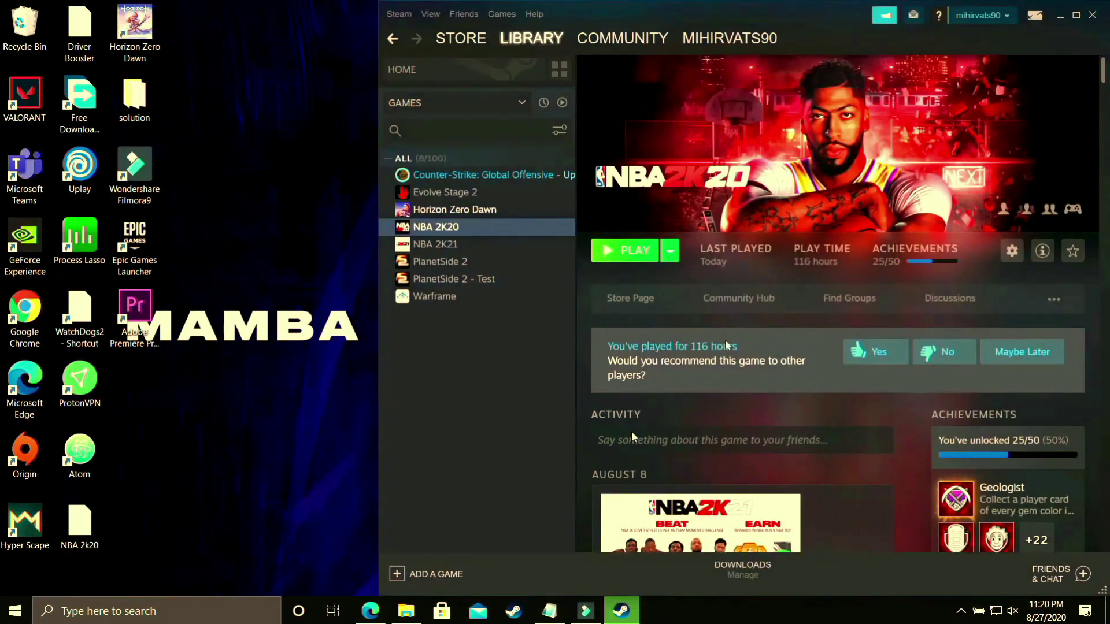
{"action": "left_click", "coordinate": [625, 253]}
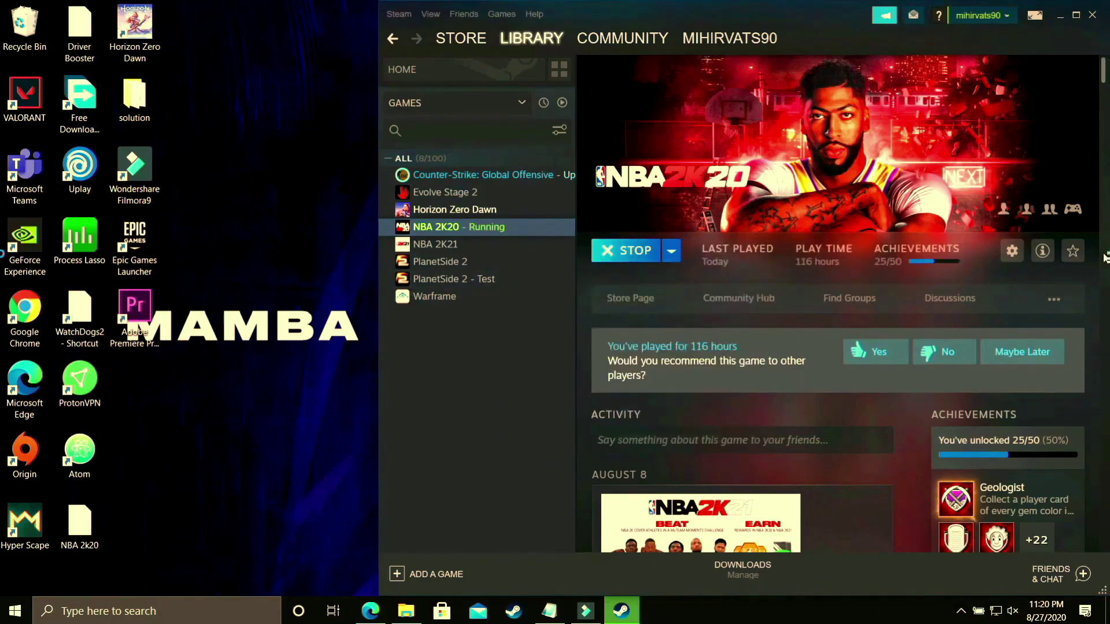
{"action": "left_click", "coordinate": [1063, 15]}
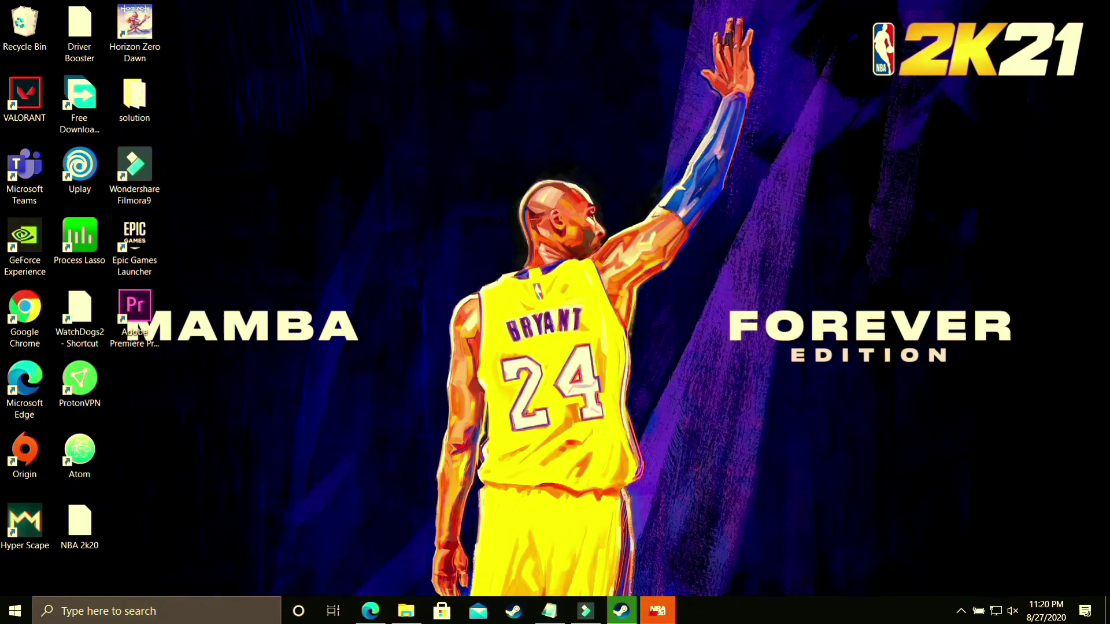
Step: Open Task Manager and go to the details entry of the running NBA2K20 process
{"action": "right_click", "coordinate": [775, 618]}
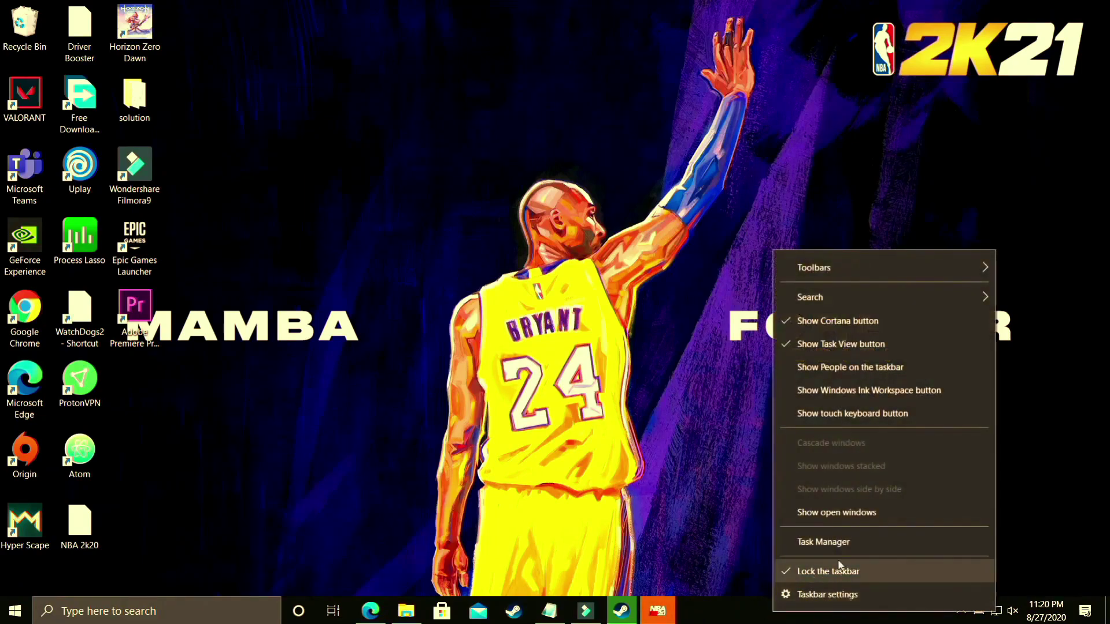
{"action": "left_click", "coordinate": [830, 544]}
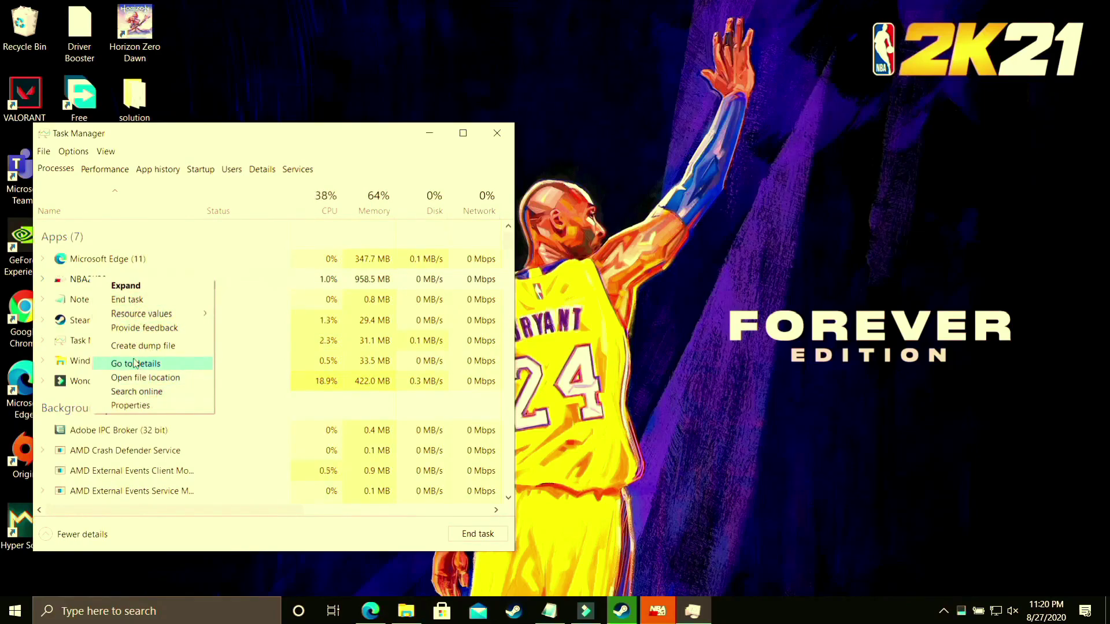
{"action": "left_click", "coordinate": [61, 289]}
{"action": "right_click", "coordinate": [77, 288]}
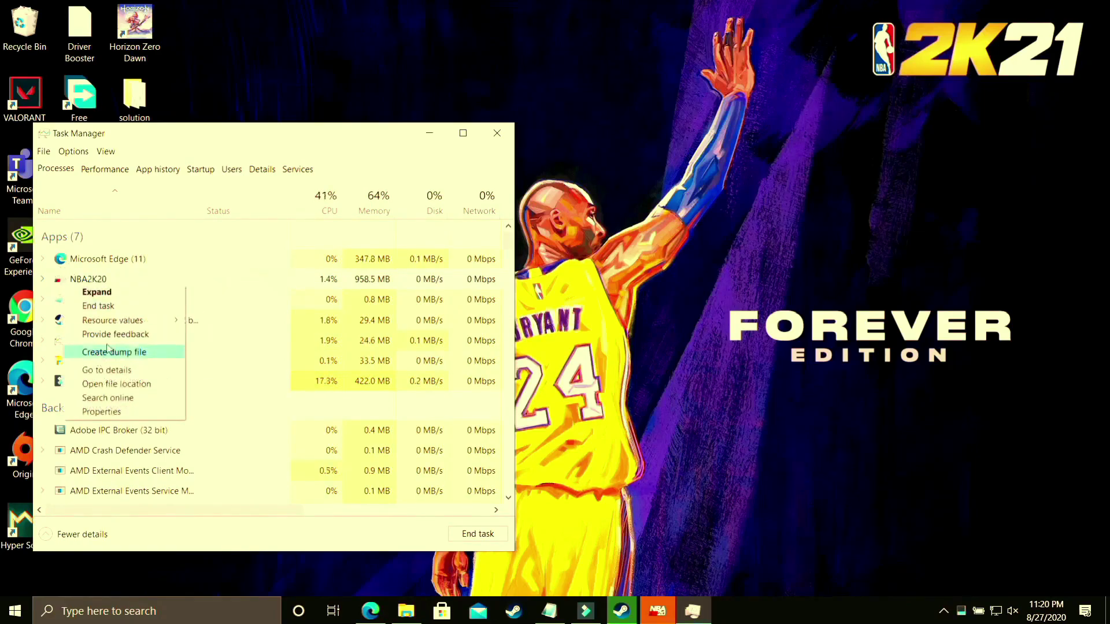
{"action": "left_click", "coordinate": [106, 371]}
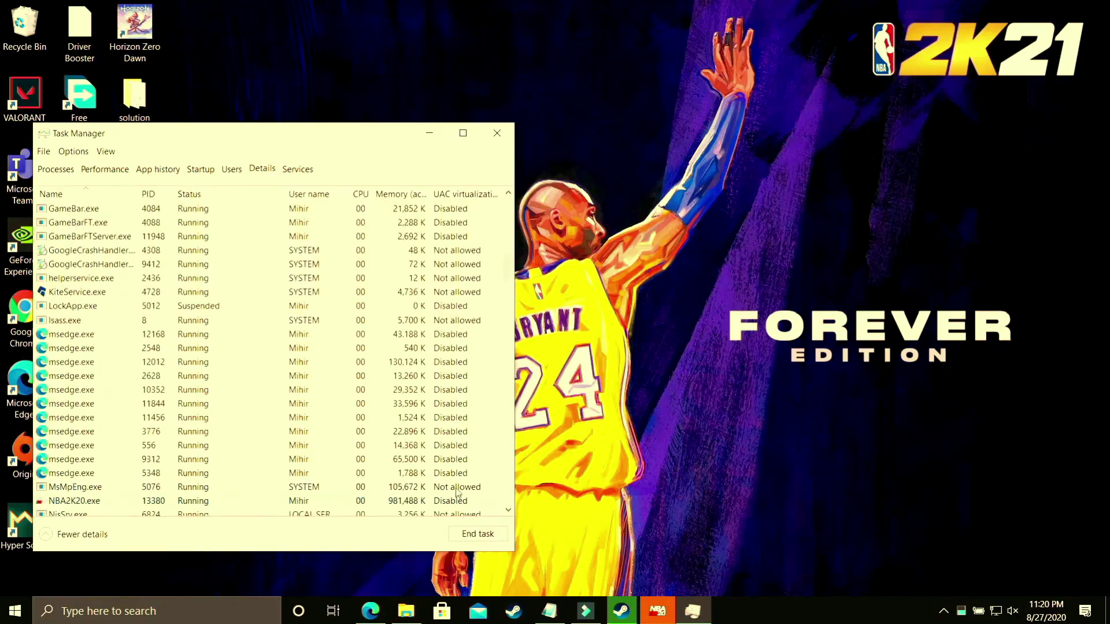
Step: Set the priority of NBA2K20.exe to High and confirm the priority change
{"action": "right_click", "coordinate": [161, 500]}
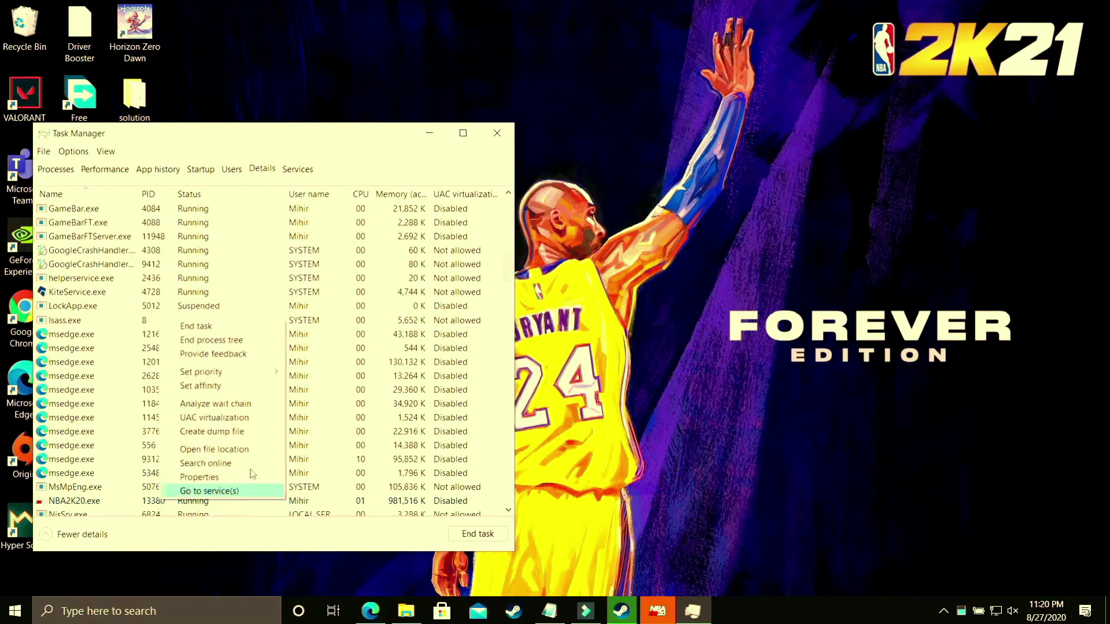
{"action": "mouse_move", "coordinate": [202, 376]}
{"action": "left_click", "coordinate": [338, 387]}
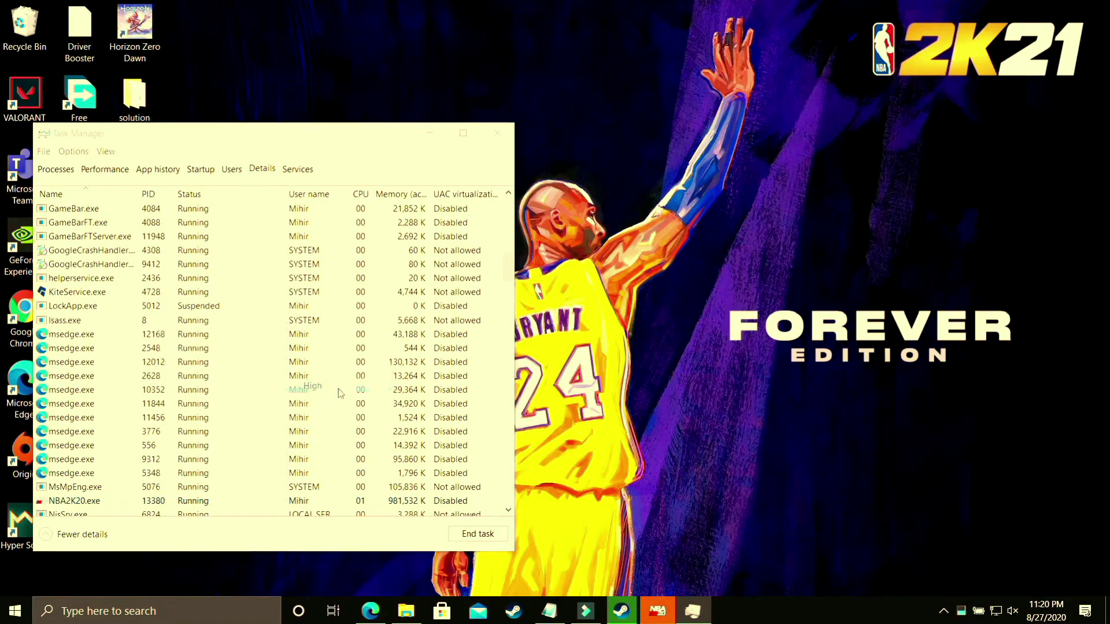
{"action": "left_click", "coordinate": [564, 333]}
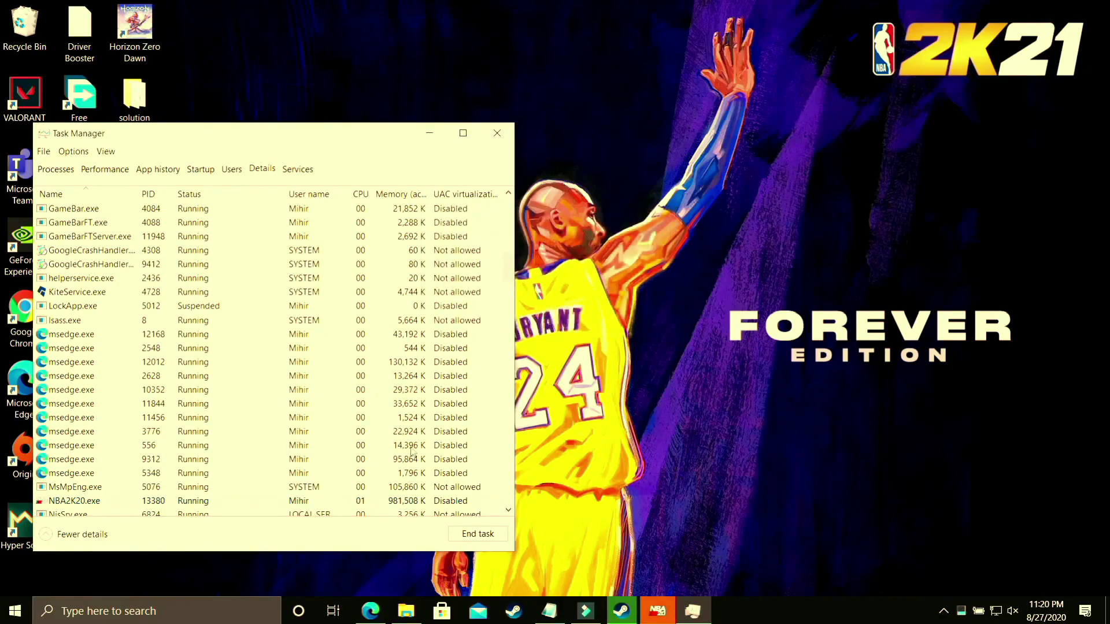
Step: Check the priority setting of NBA2K20.exe, choose High again, and close Task Manager
{"action": "right_click", "coordinate": [173, 500]}
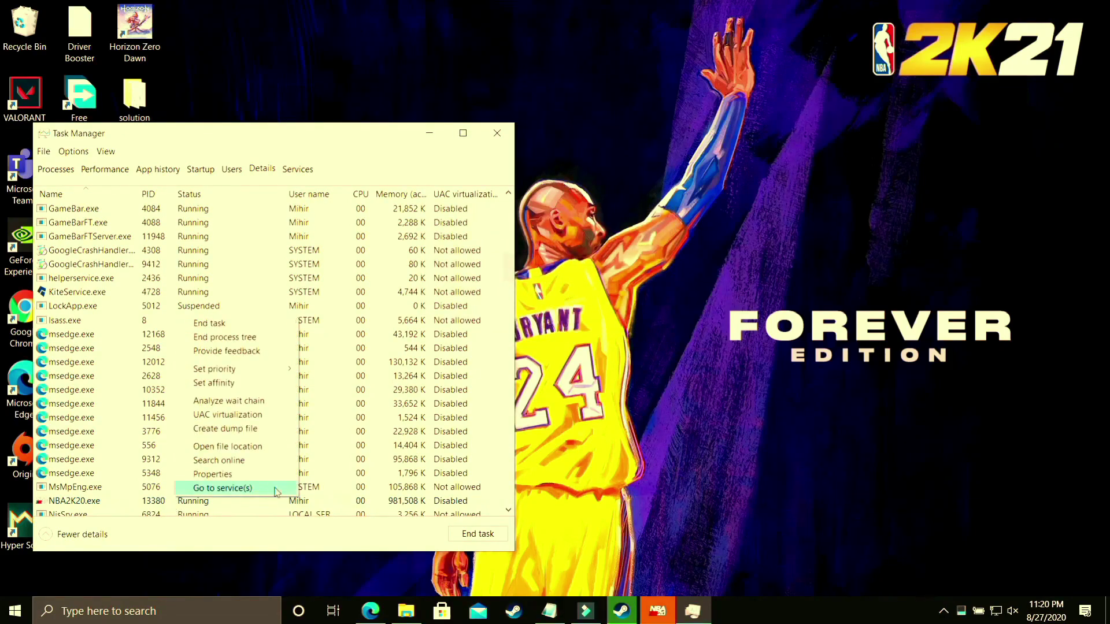
{"action": "mouse_move", "coordinate": [272, 371]}
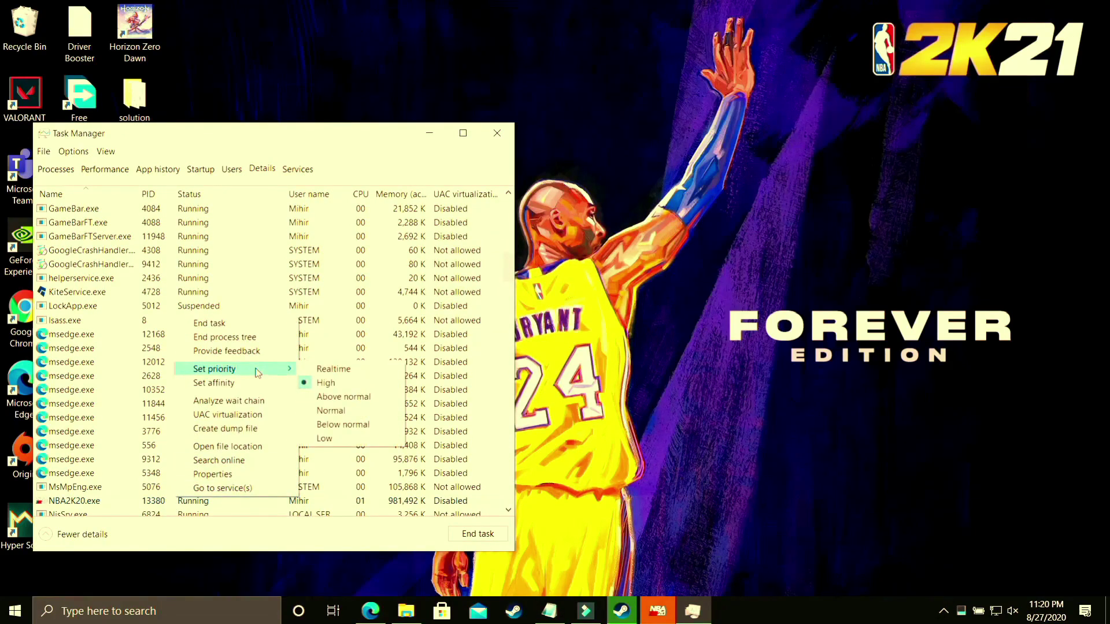
{"action": "left_click", "coordinate": [350, 384]}
{"action": "left_click", "coordinate": [497, 134]}
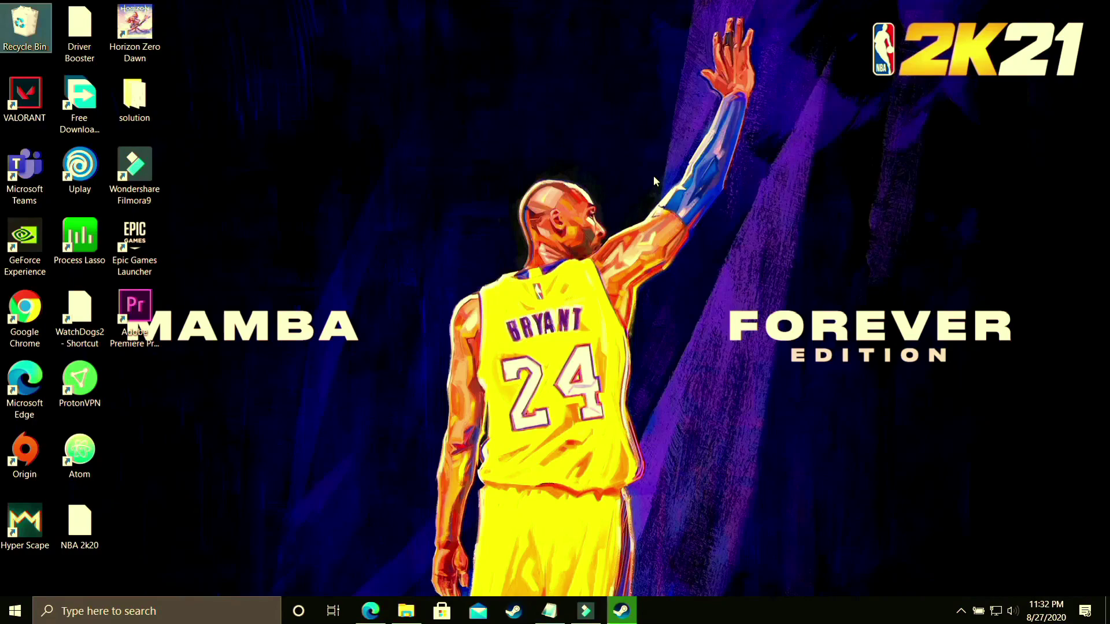
Step: Switch to Microsoft Edge and look through the Bing search results for "driver updater", including Driver Booster and the other update tools
{"action": "left_click", "coordinate": [371, 611]}
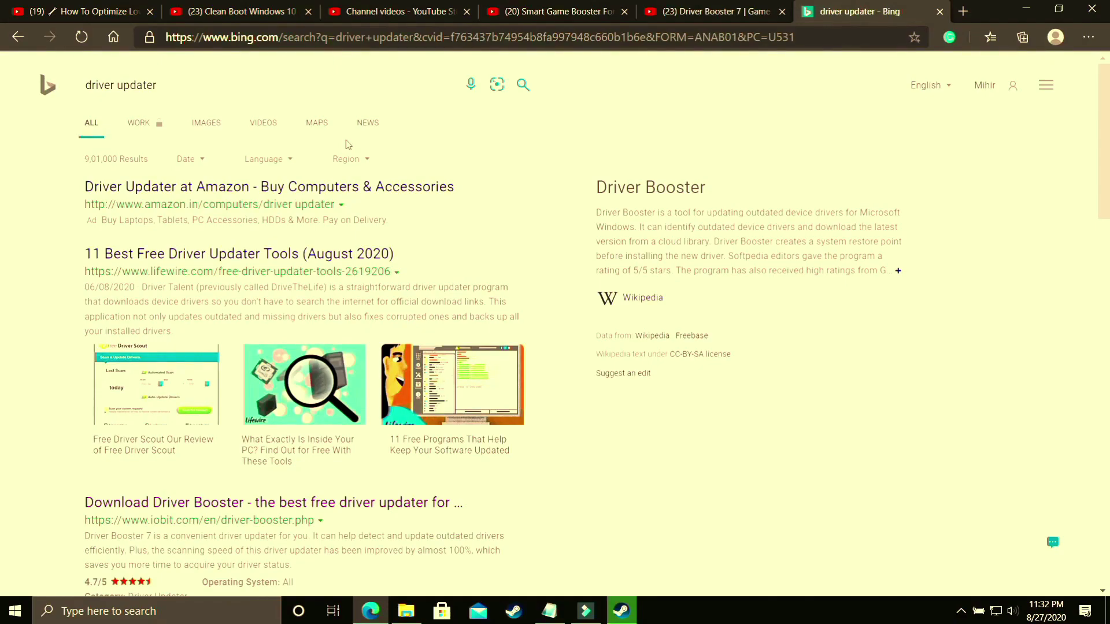
{"action": "scroll", "coordinate": [555, 324], "scroll_direction": "down", "scroll_amount": 4}
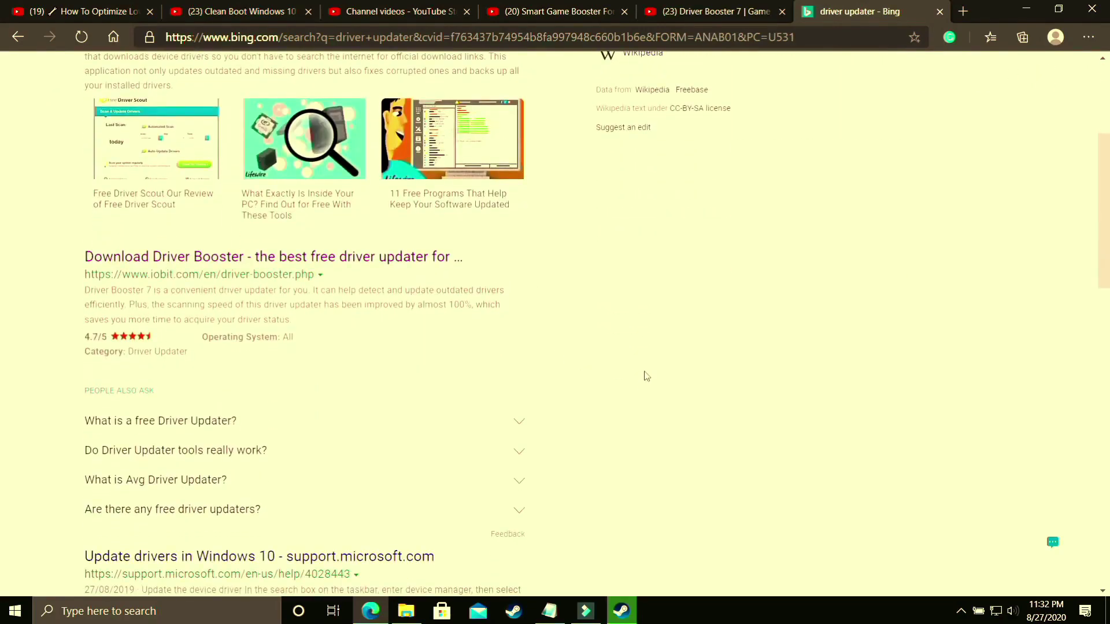
{"action": "scroll", "coordinate": [646, 381], "scroll_direction": "down", "scroll_amount": 7}
{"action": "scroll", "coordinate": [534, 382], "scroll_direction": "down", "scroll_amount": 7}
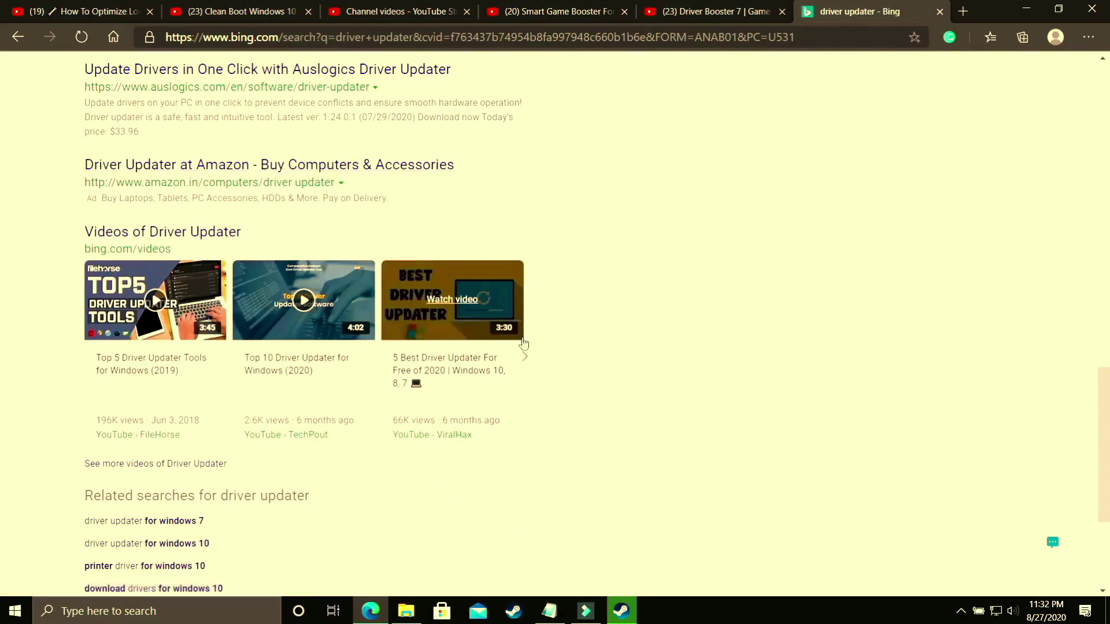
{"action": "scroll", "coordinate": [528, 322], "scroll_direction": "up", "scroll_amount": 18}
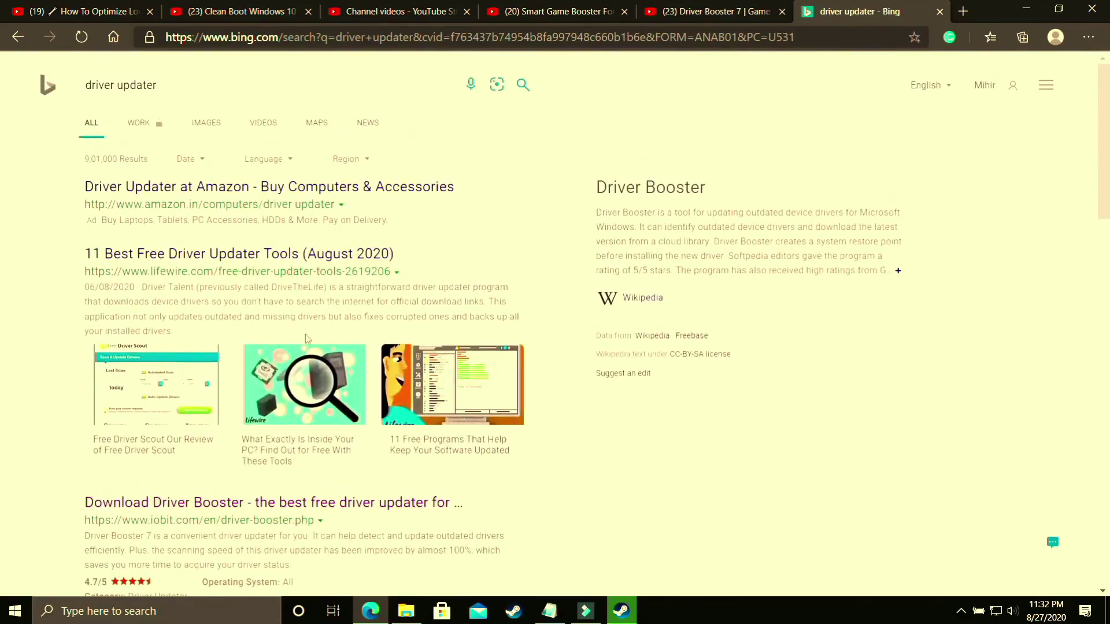
{"action": "scroll", "coordinate": [320, 421], "scroll_direction": "down", "scroll_amount": 14}
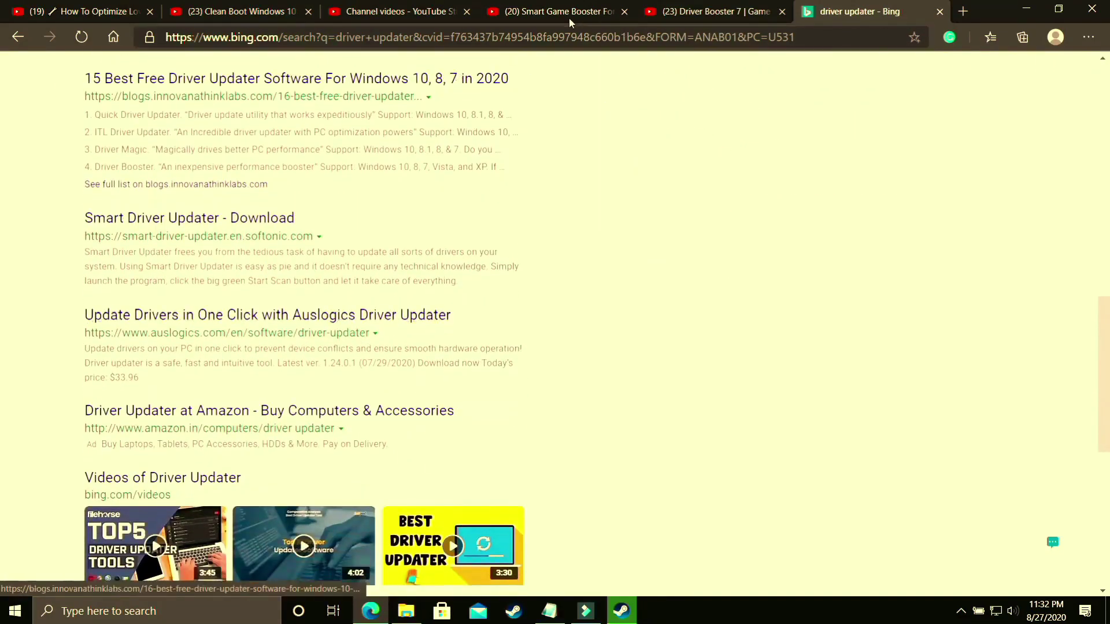
Step: View the Driver Booster 7 video page on YouTube, returning to it after a brief look back at the driver updater results
{"action": "left_click", "coordinate": [709, 12]}
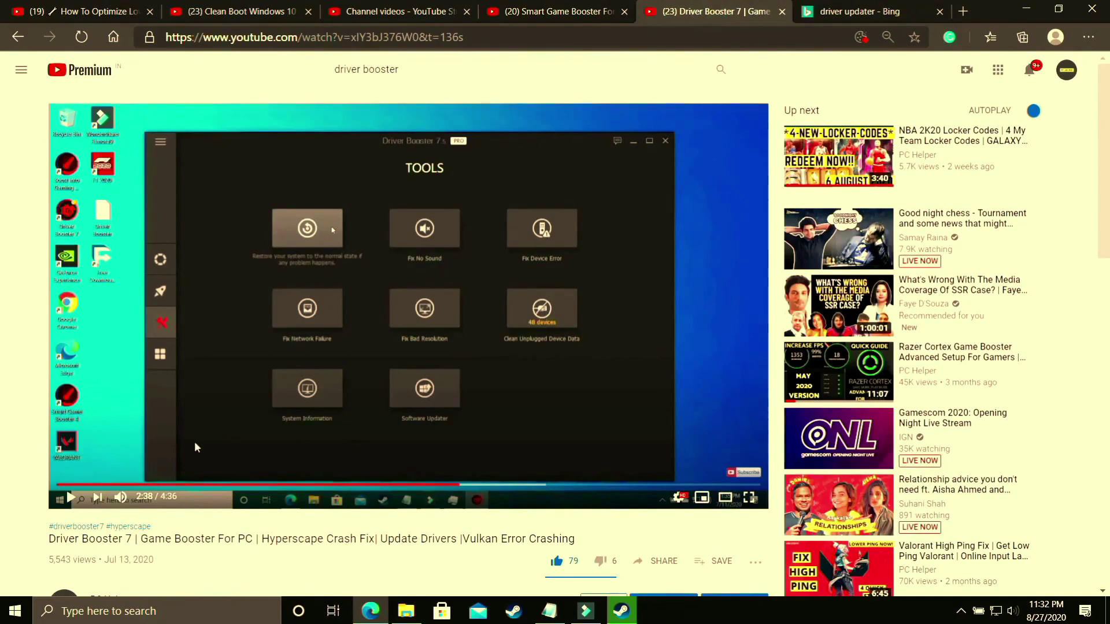
{"action": "triple_click", "coordinate": [40, 545]}
{"action": "left_click", "coordinate": [74, 546]}
{"action": "left_click", "coordinate": [850, 12]}
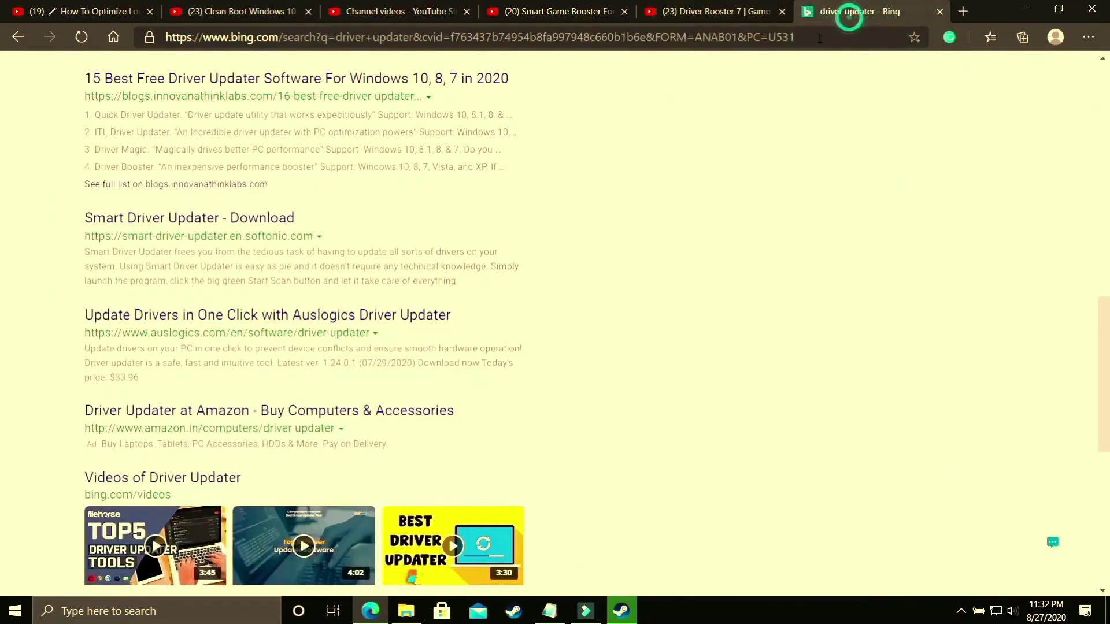
{"action": "left_click", "coordinate": [751, 12]}
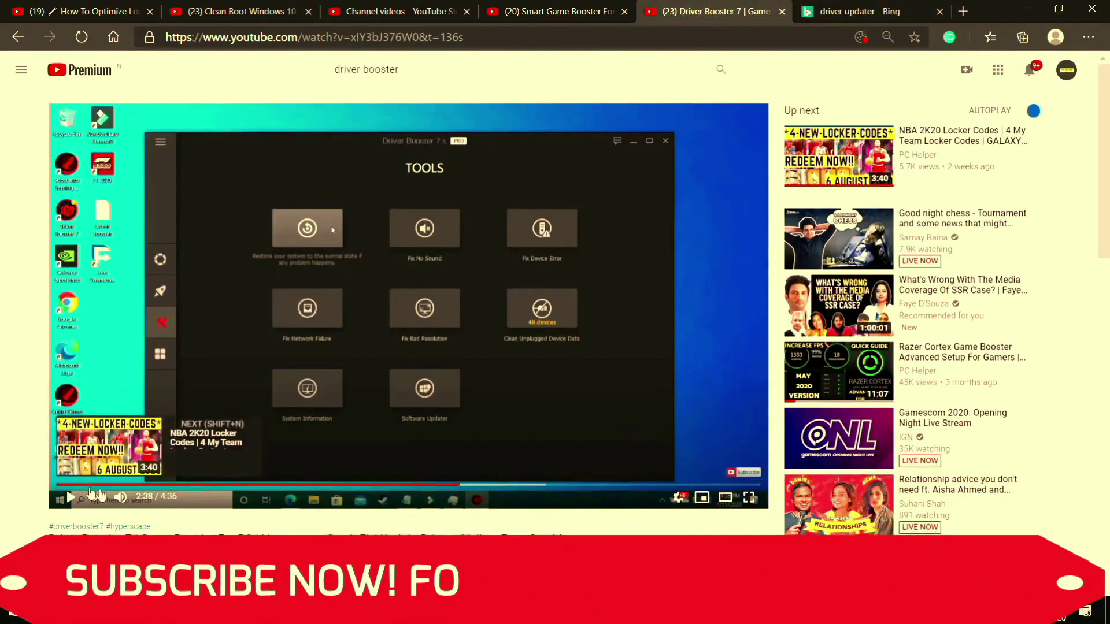